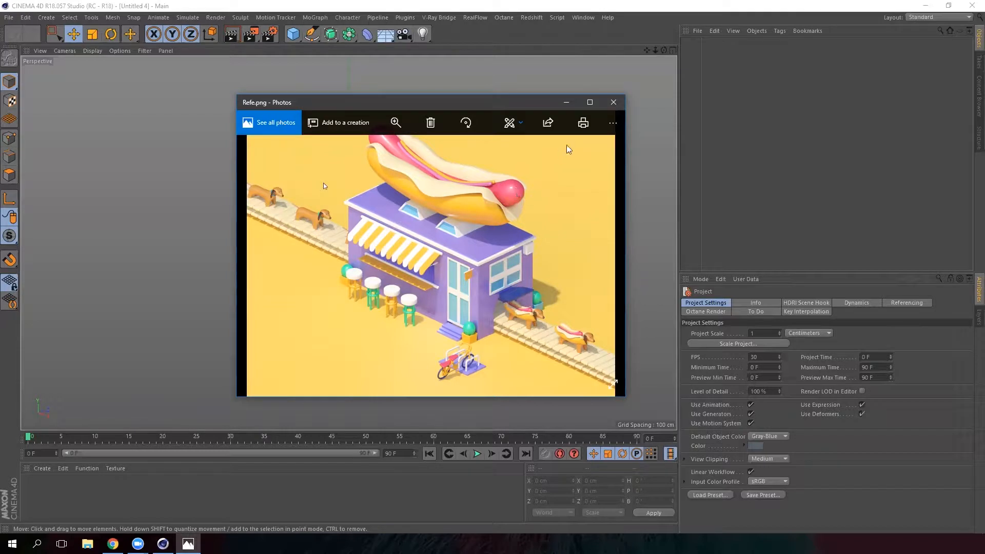
Minimize the reference image and add a MoGraph Cloner to the empty scene.
left_click(566, 103)
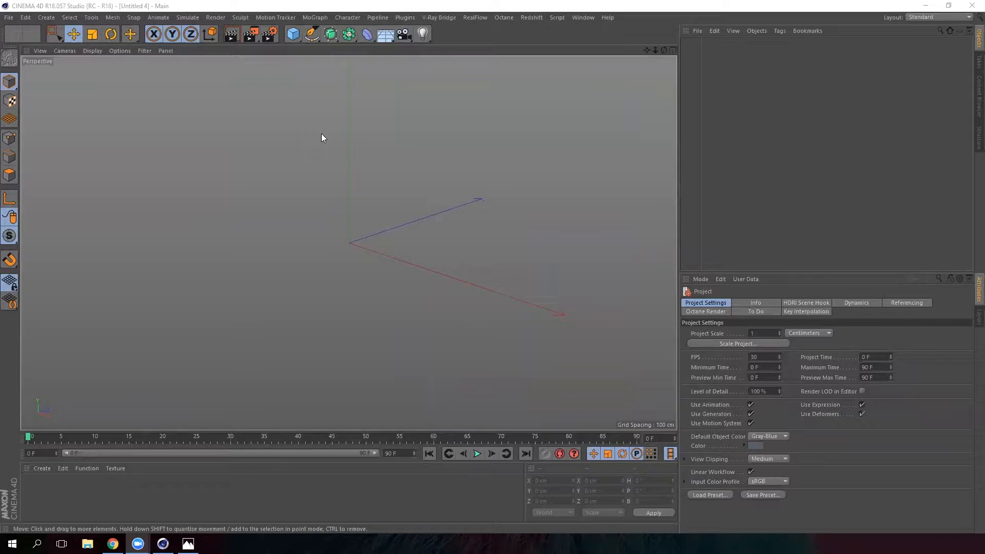
left_click(318, 19)
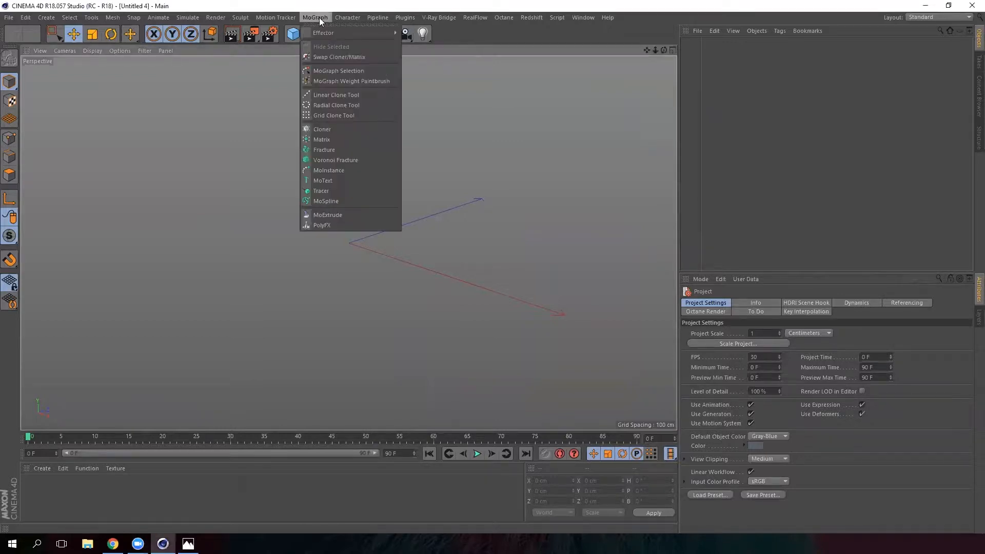
left_click(330, 129)
scroll(342, 237, "up", 3)
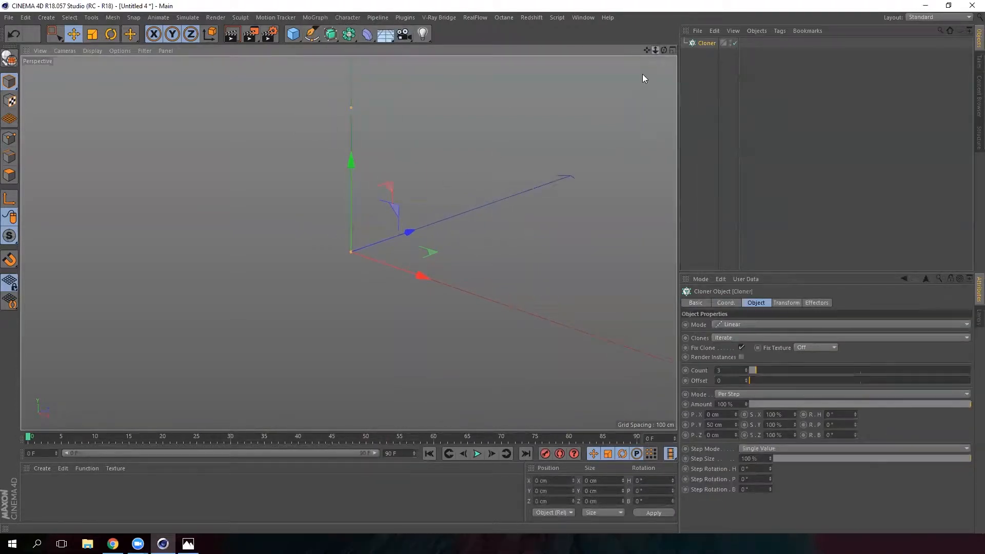
mouse_move(414, 209)
left_mouse_down("alt")
mouse_move(483, 199)
mouse_move(430, 210)
left_mouse_up("alt")
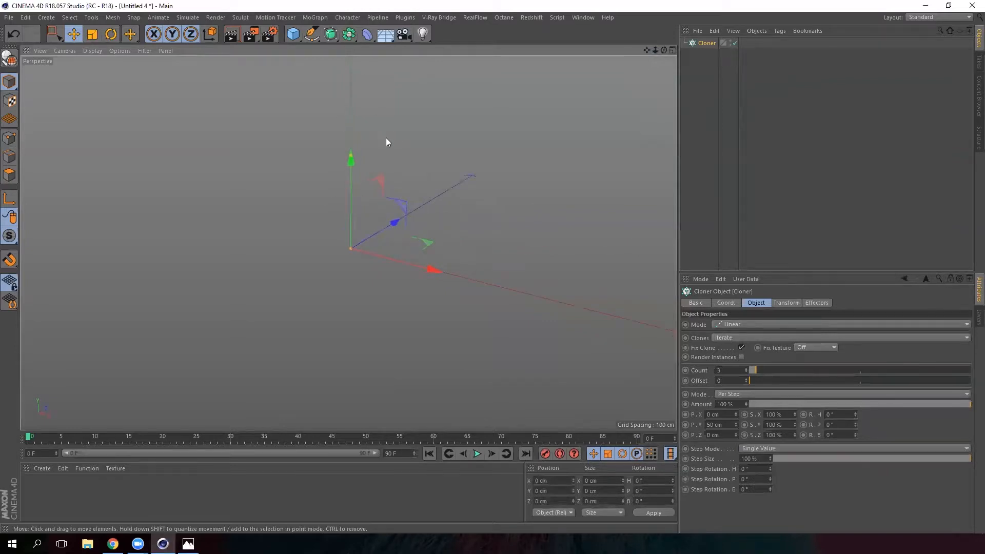
Add a sphere primitive and make it a child of the Cloner.
left_click(293, 34)
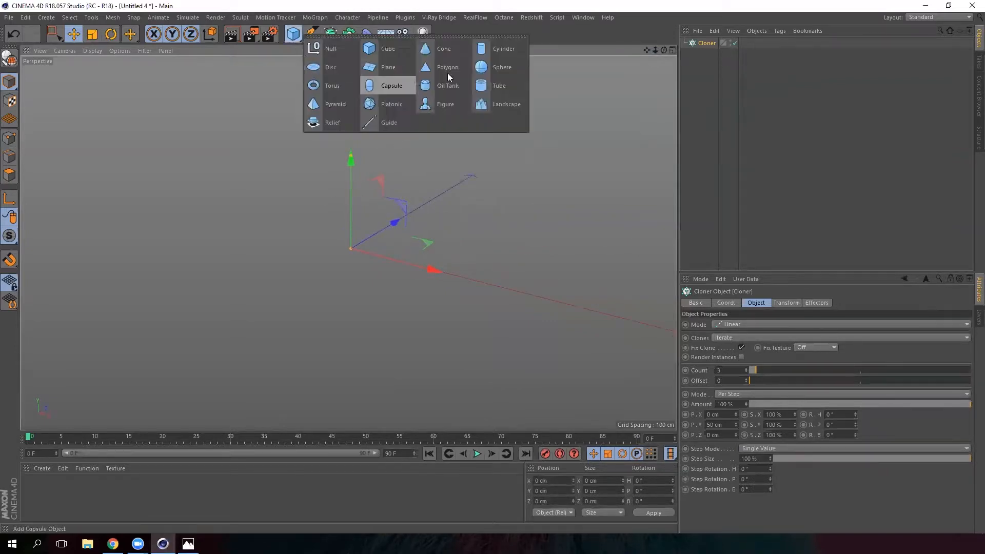
left_click(485, 68)
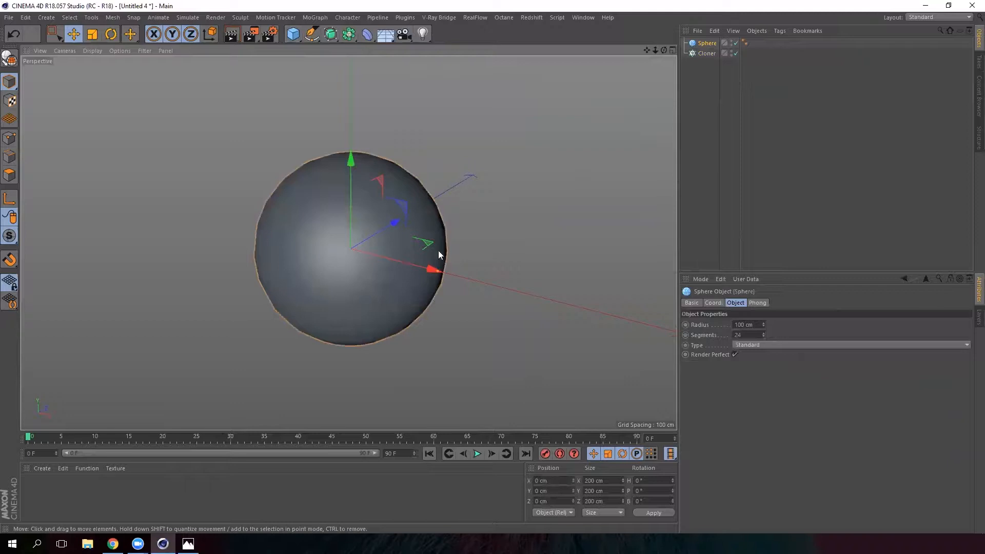
scroll(438, 250, "down", 3)
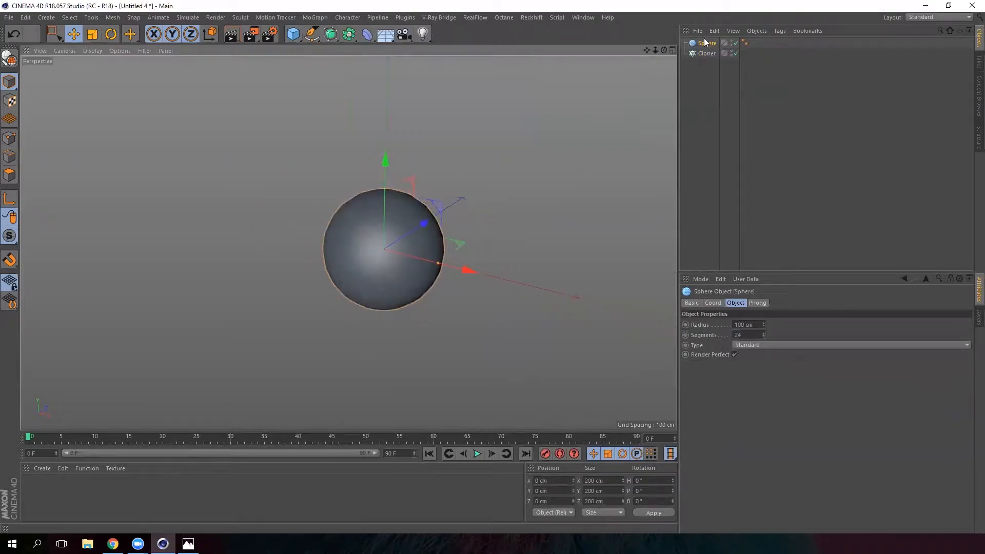
mouse_move(707, 48)
left_mouse_down()
mouse_move(722, 43)
mouse_move(706, 54)
left_mouse_up()
left_click_drag(390, 195, 501, 195, "alt")
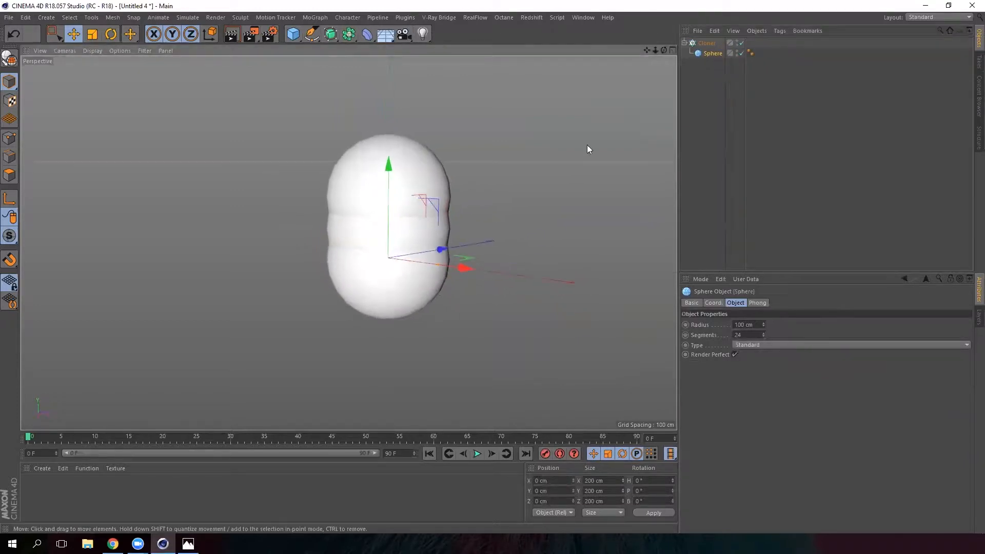
Set the cloned sphere's radius to 19 cm.
left_click_drag(763, 327, 757, 367)
right_click_drag(366, 231, 500, 237, "alt")
mouse_move(500, 237)
left_mouse_down("alt")
mouse_move(419, 243)
mouse_move(433, 244)
left_mouse_up("alt")
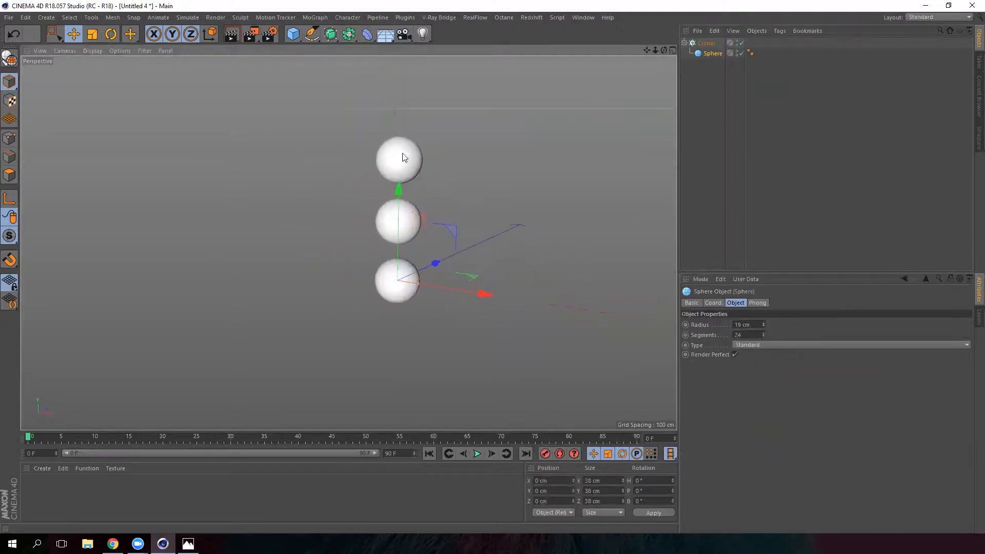
Select the Cloner, widen its settings area and switch its mode to Radial.
left_click(711, 43)
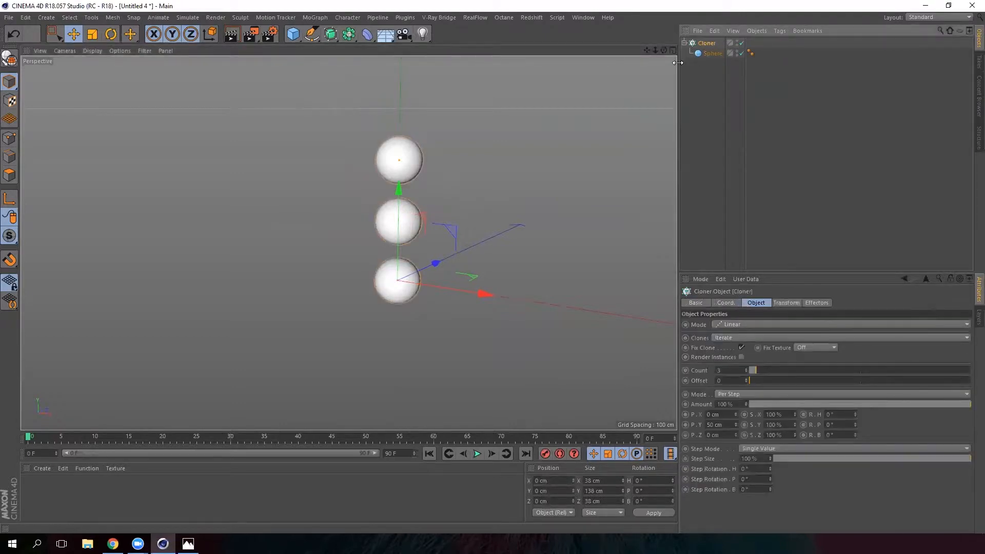
left_click_drag(677, 62, 646, 64)
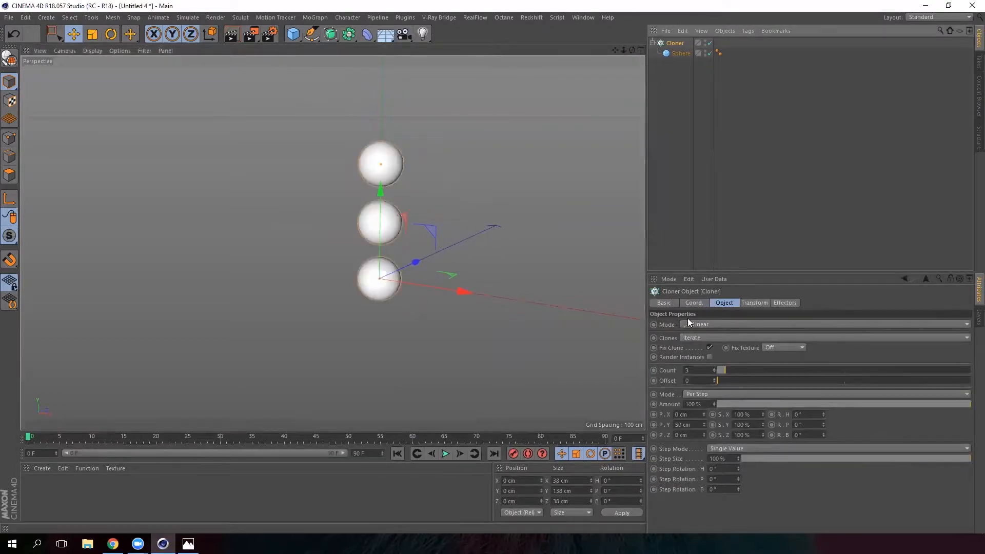
left_click(715, 323)
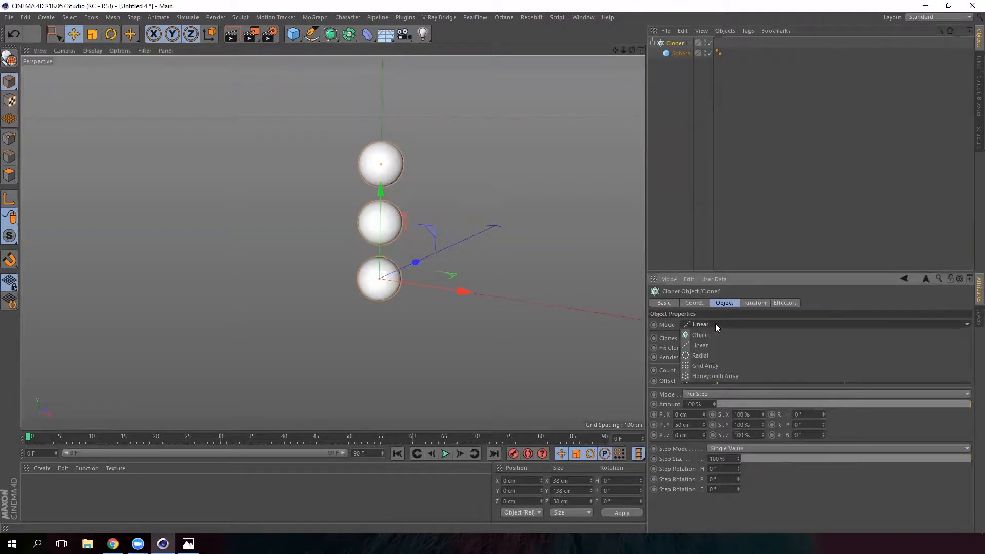
left_click(706, 356)
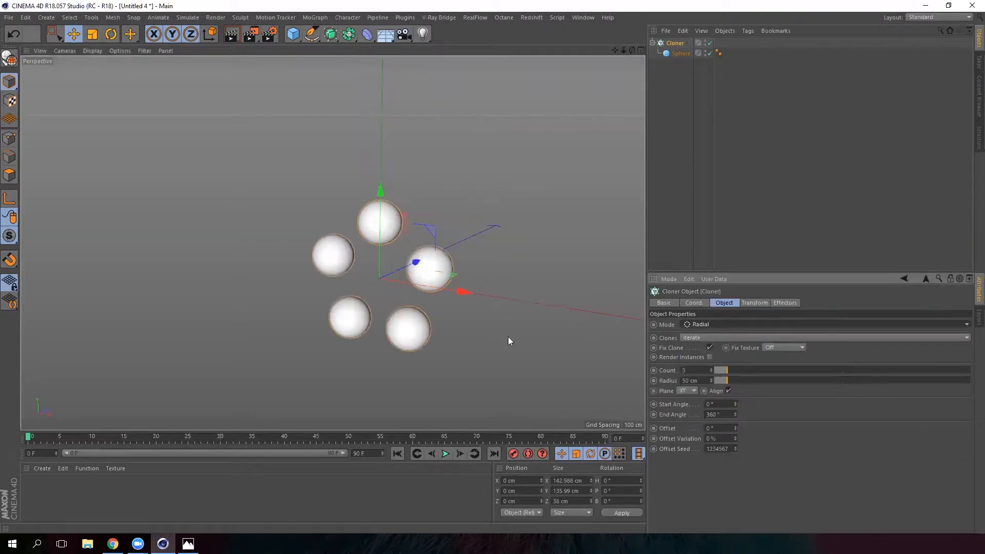
key("h")
left_click_drag(544, 309, 495, 297, "alt")
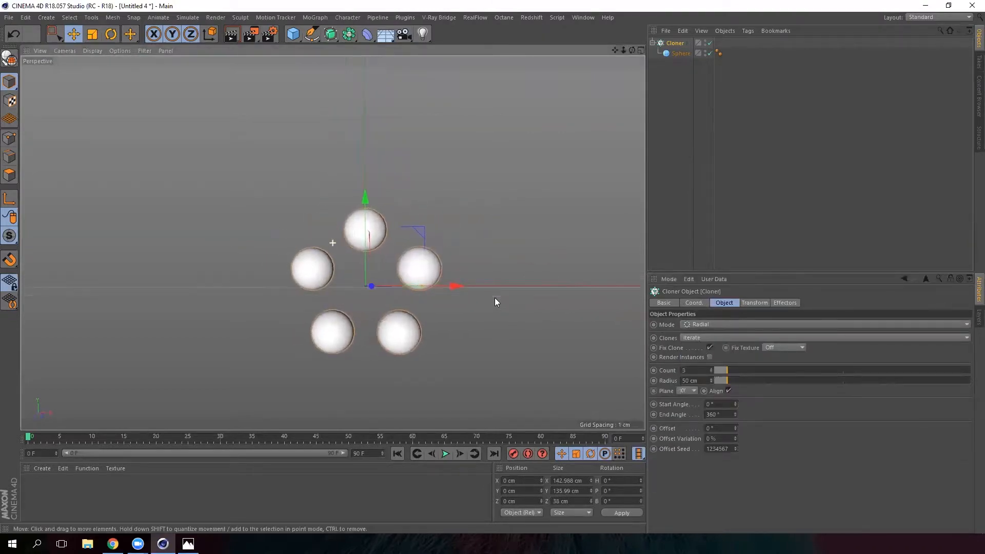
Switch the Cloner's mode to Grid Array and view the clones from an angle.
left_click(717, 324)
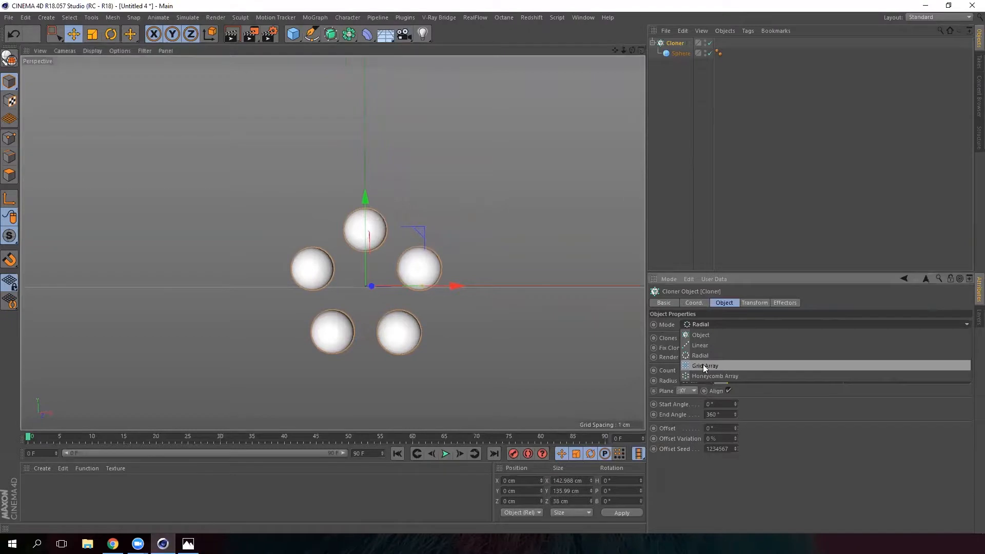
left_click(703, 364)
scroll(428, 262, "down", 2)
left_click_drag(428, 262, 460, 322, "alt")
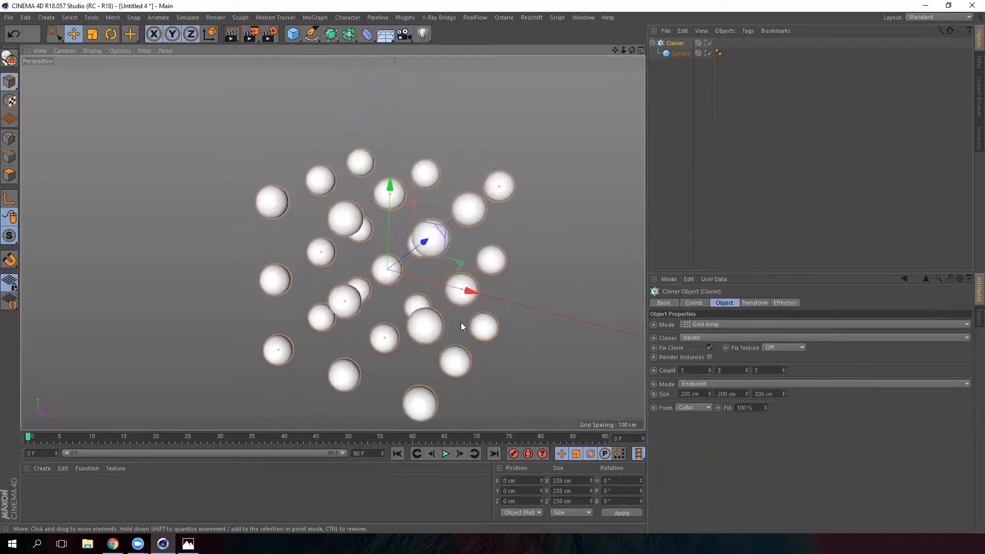
Switch the Cloner's mode to Honeycomb Array and view the whole pattern from the front.
left_click(713, 323)
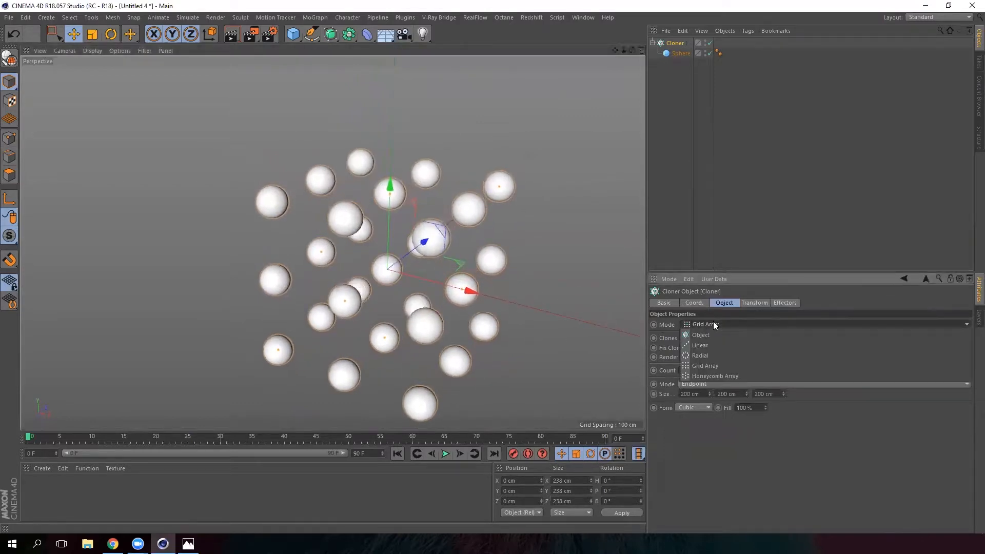
left_click(713, 376)
scroll(416, 260, "down", 10)
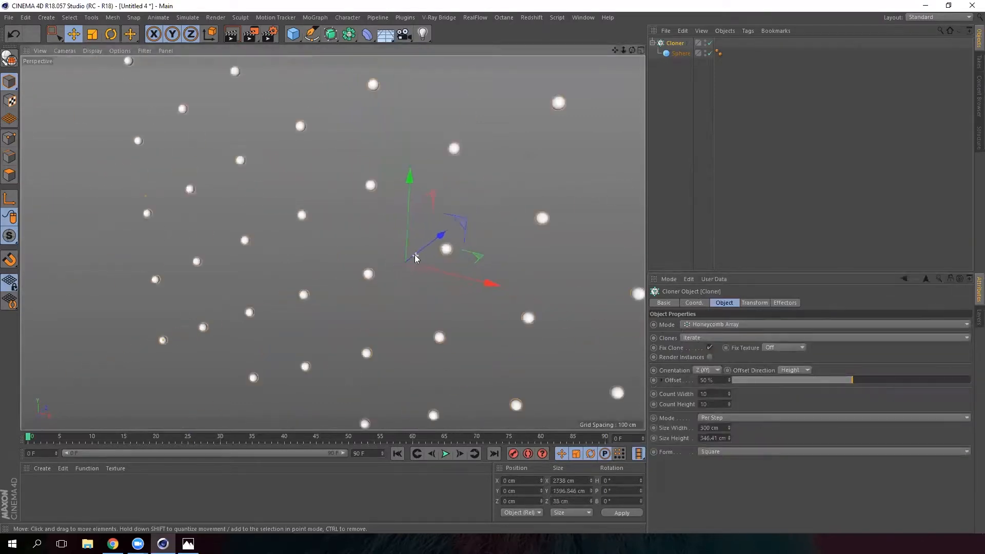
left_click_drag(387, 261, 433, 227, "alt")
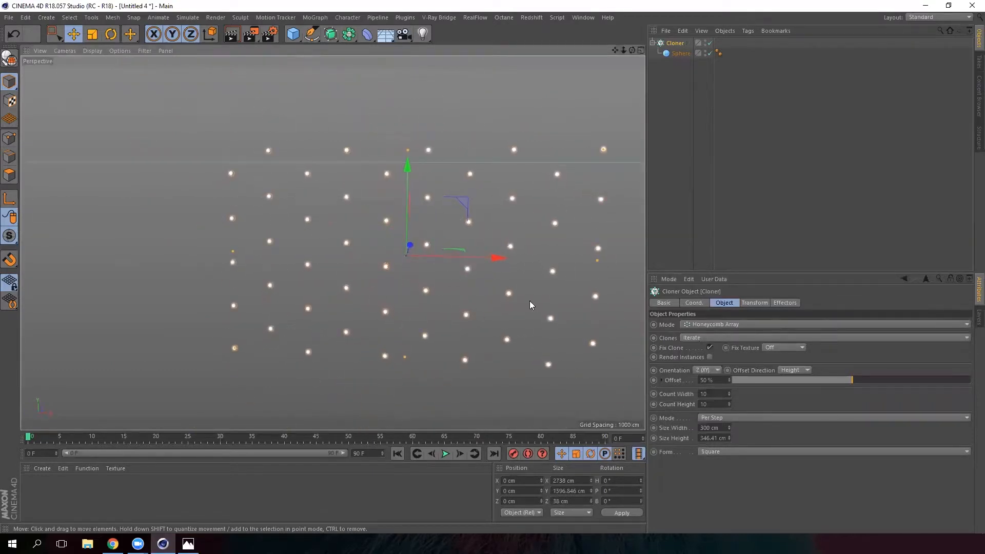
Set the Cloner's mode to Object.
left_click(707, 323)
left_click(715, 335)
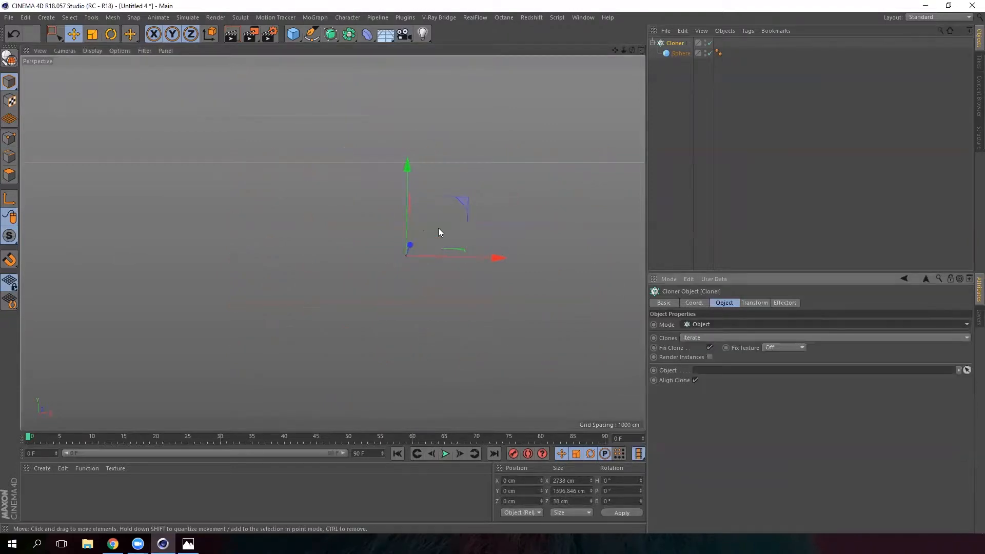
left_click_drag(500, 232, 411, 257, "alt")
scroll(436, 249, "up", 8)
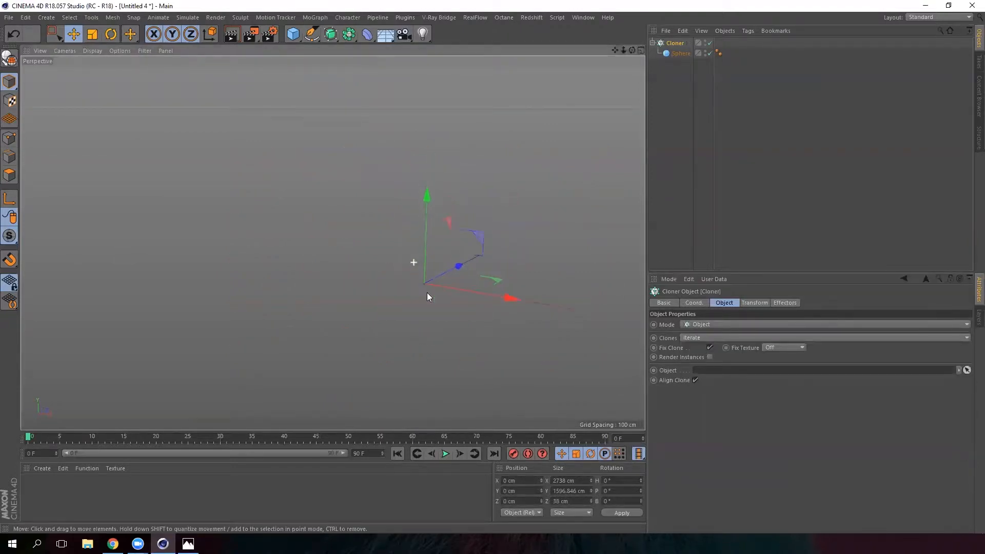
scroll(427, 294, "up", 3)
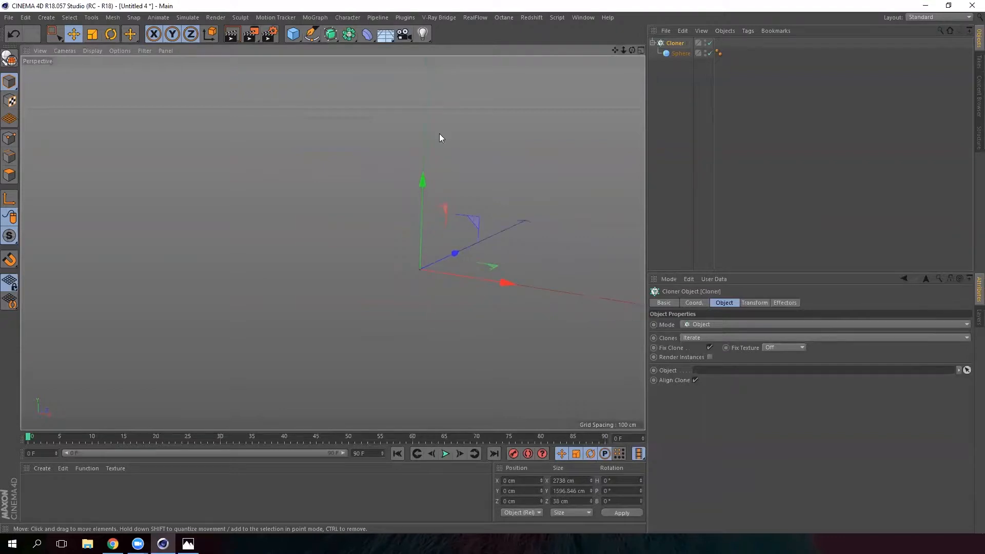
Add a second sphere outside the Cloner and set its segments to 53.
left_click(293, 34)
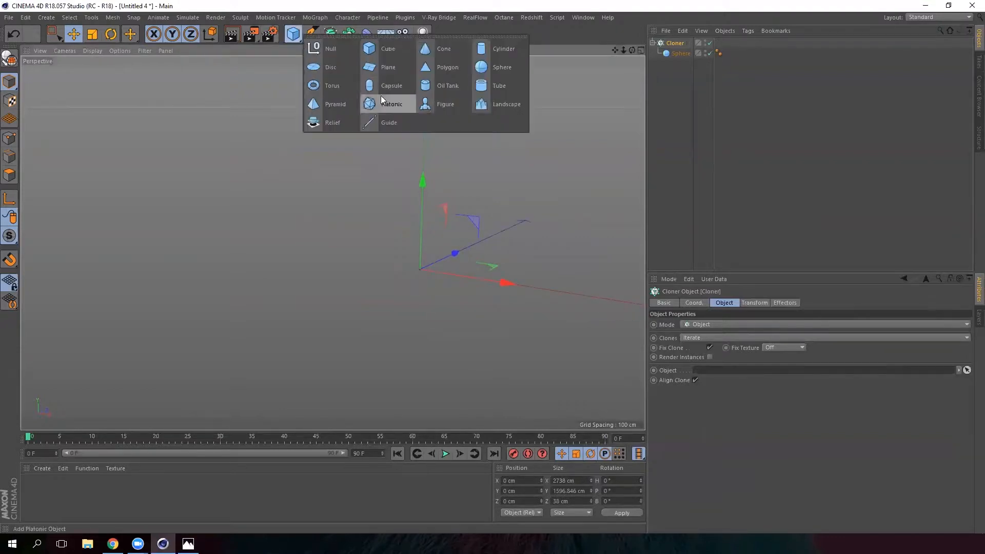
left_click(496, 66)
left_click_drag(732, 334, 729, 317)
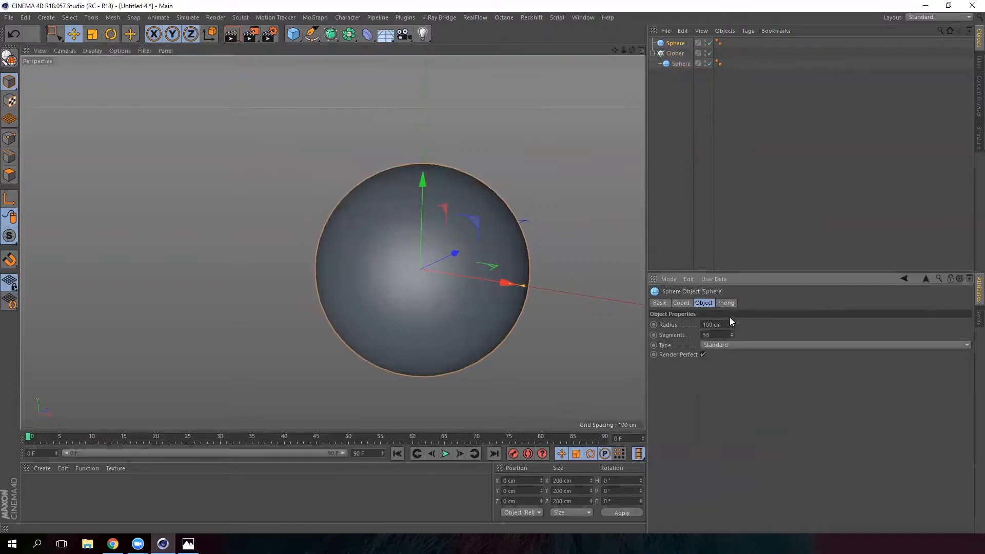
Assign the new large sphere as the Cloner's target object.
left_click(674, 54)
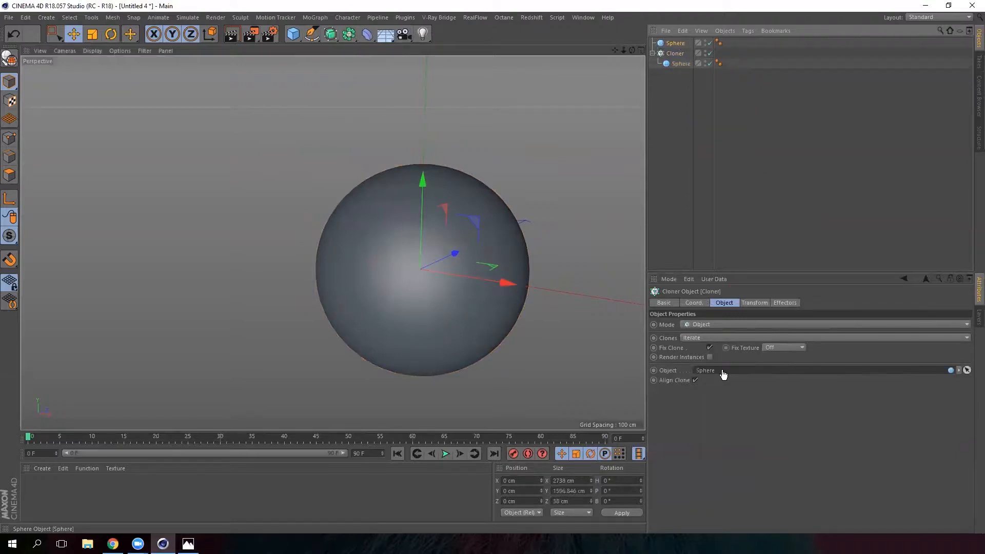
left_click_drag(723, 374, 711, 367)
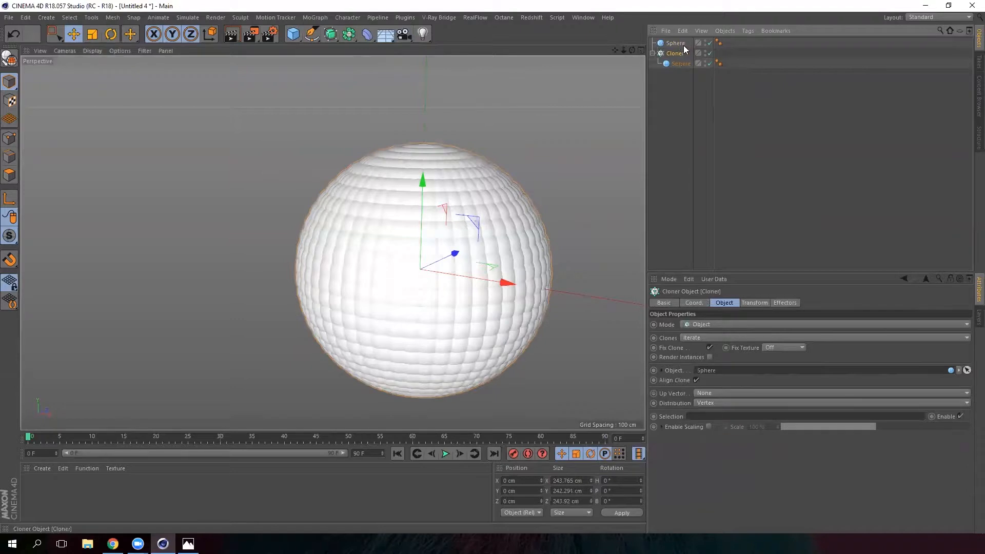
left_click_drag(543, 218, 565, 287, "alt")
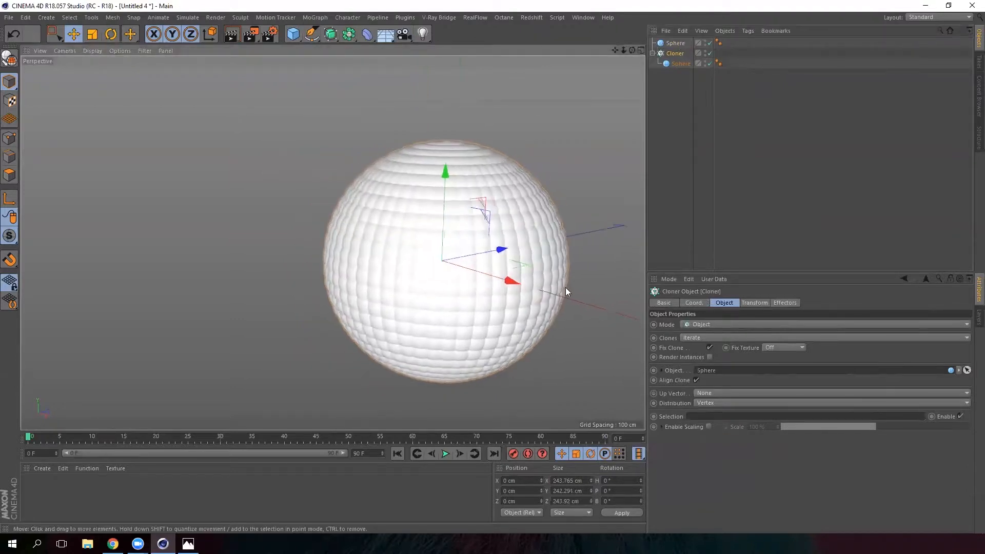
Try the Cloner's Edge distribution, and set the distribution to Surface.
left_click(714, 402)
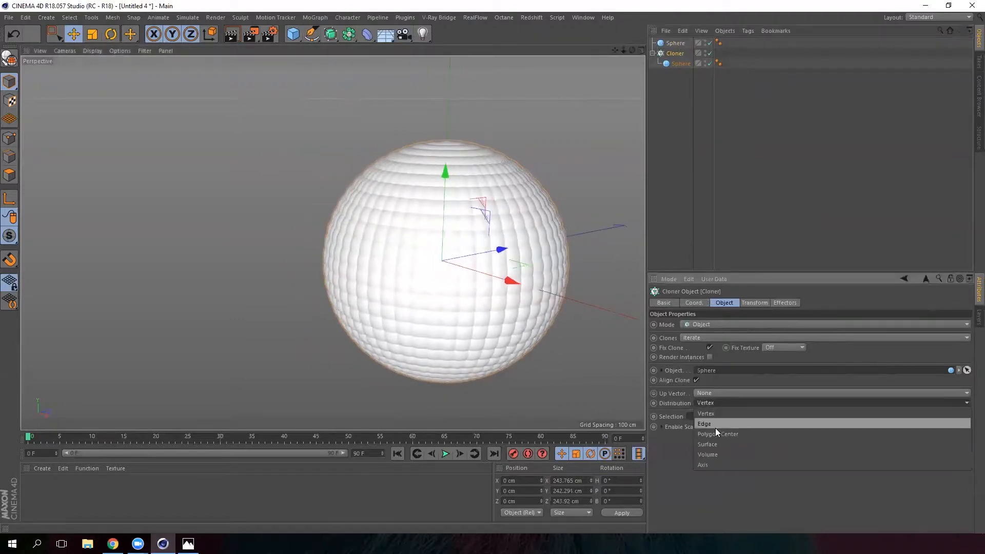
left_click(720, 422)
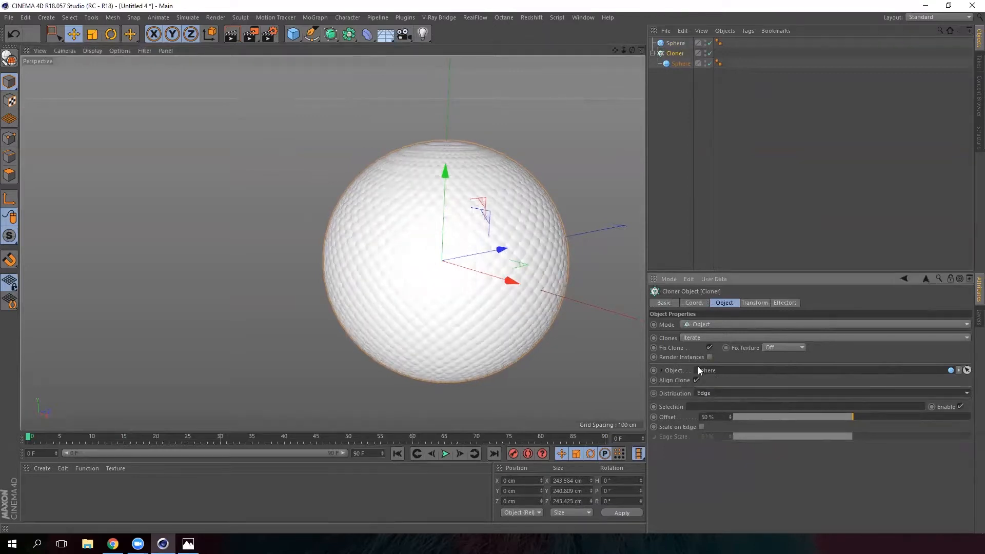
left_click(709, 394)
left_click(718, 434)
left_click_drag(466, 217, 530, 234, "alt")
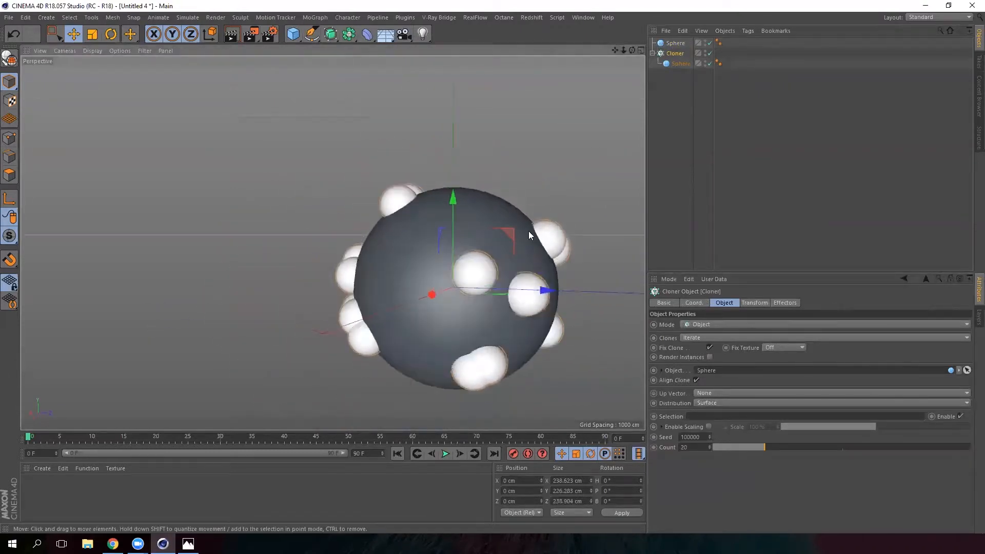
mouse_move(431, 253)
left_mouse_down("alt")
mouse_move(461, 241)
mouse_move(441, 261)
left_mouse_up("alt")
Set the radius of the small sphere inside the Cloner to 4 cm.
left_click(675, 43)
left_click(681, 63)
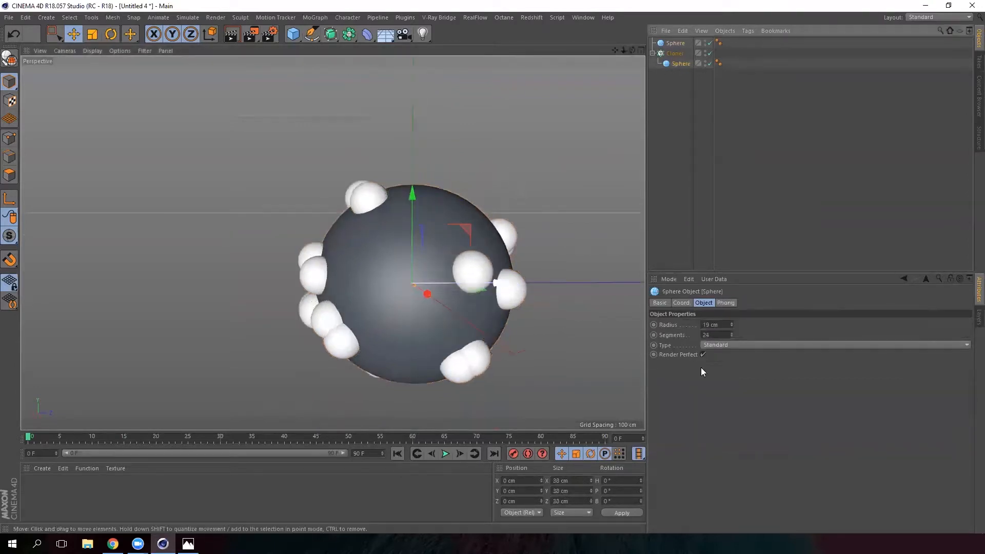
mouse_move(731, 336)
left_mouse_down()
mouse_move(729, 356)
mouse_move(729, 325)
mouse_move(732, 340)
left_mouse_up()
left_click_drag(368, 291, 392, 298, "alt")
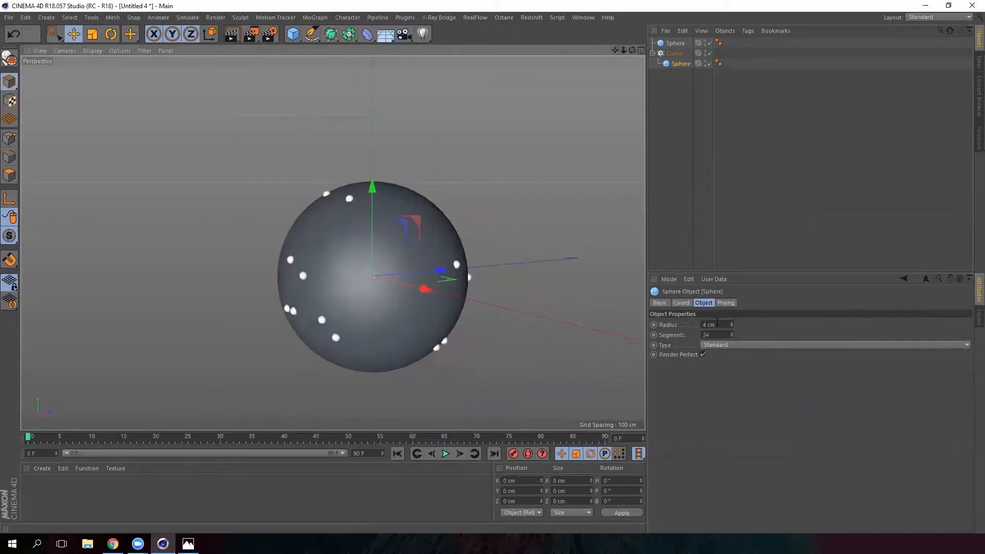
Set the Cloner's count to 87 to spread more clones over the large sphere.
left_click(675, 53)
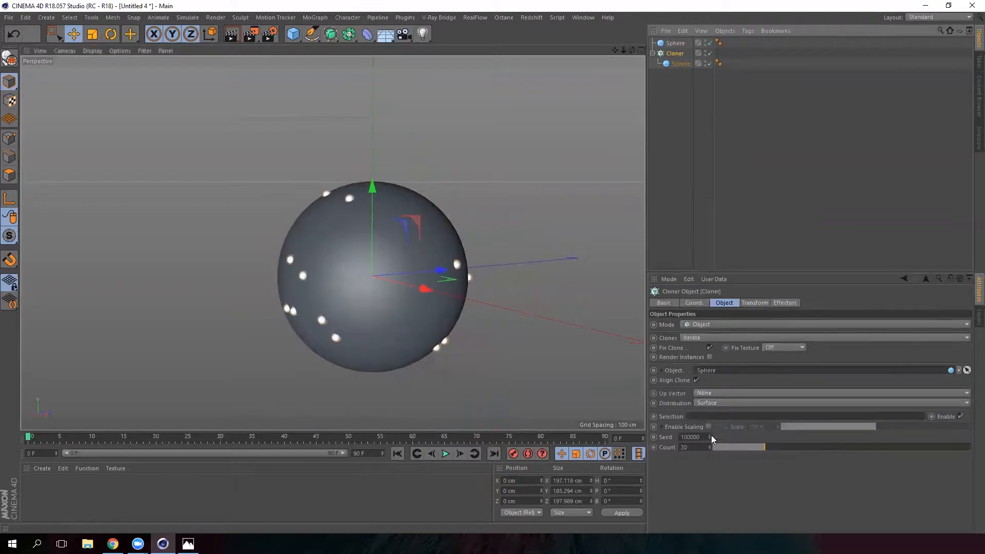
left_click_drag(709, 443, 718, 408)
left_click_drag(441, 215, 346, 209, "alt")
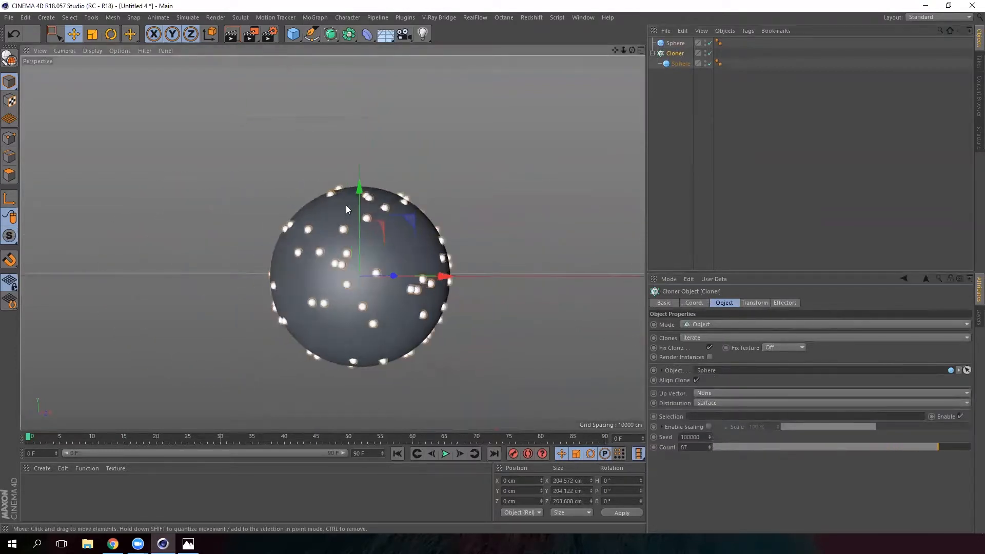
Delete the spheres and the Cloner to empty the scene.
key("ctrl+a")
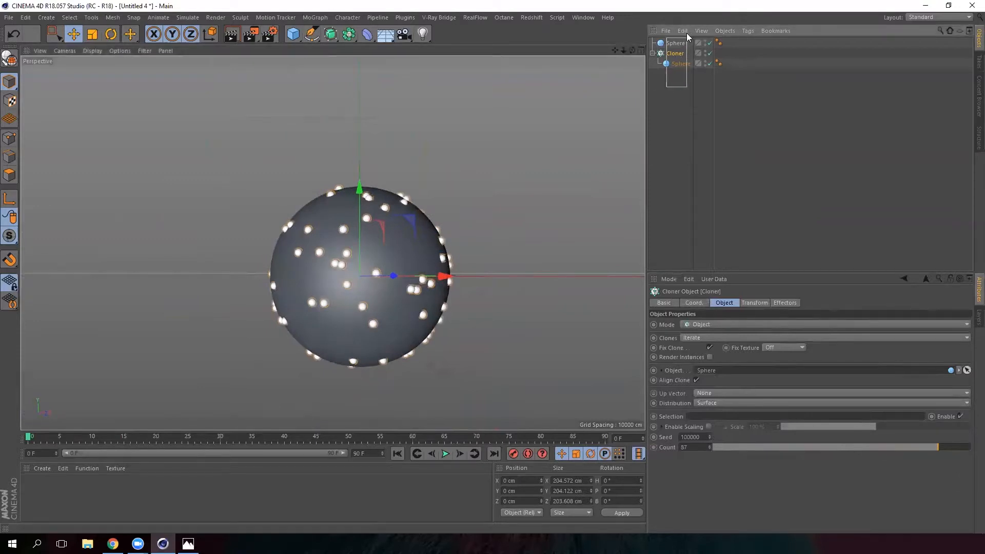
key("Delete")
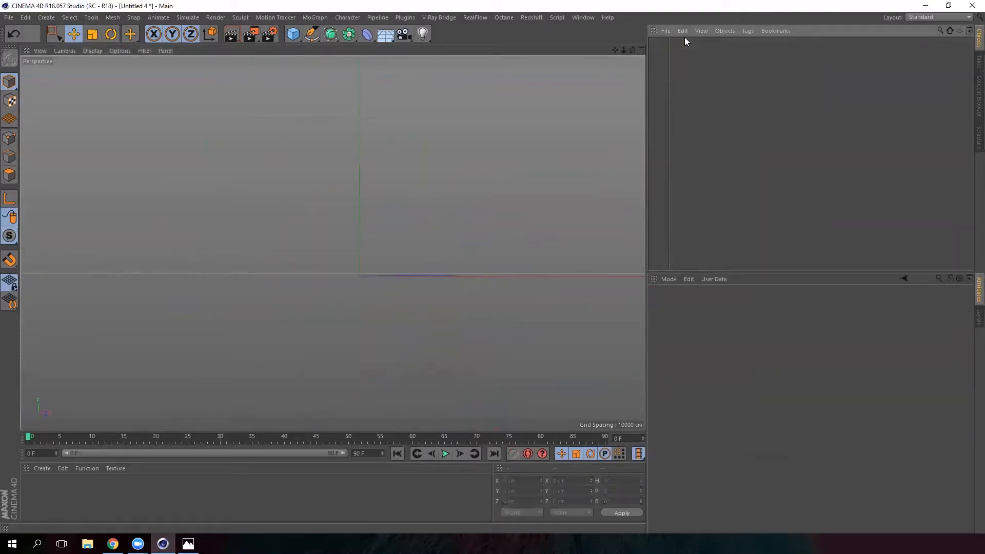
left_click_drag(374, 259, 401, 265, "alt")
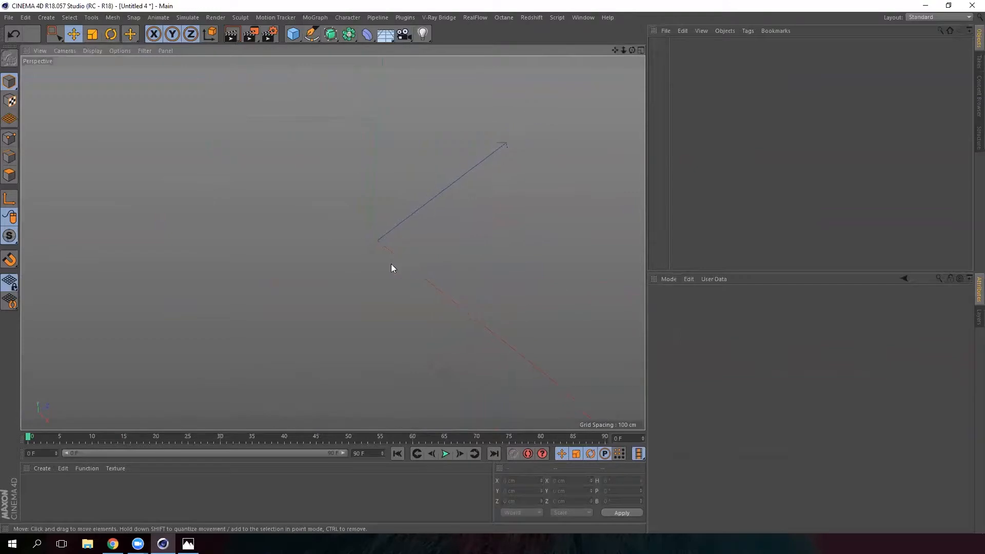
Add a cube and resize it into a flat bar about 43.6 cm wide, 20 cm high and 200 cm long.
left_click_drag(304, 219, 383, 228, "alt")
left_click_drag(295, 37, 389, 52)
left_click_drag(383, 221, 373, 293, "alt")
key("ctrl+z")
left_click_drag(405, 314, 457, 344, "alt")
left_click_drag(431, 299, 385, 292)
left_click_drag(385, 292, 298, 286, "alt")
right_click_drag(329, 334, 394, 354, "alt")
left_click_drag(375, 339, 530, 323, "alt")
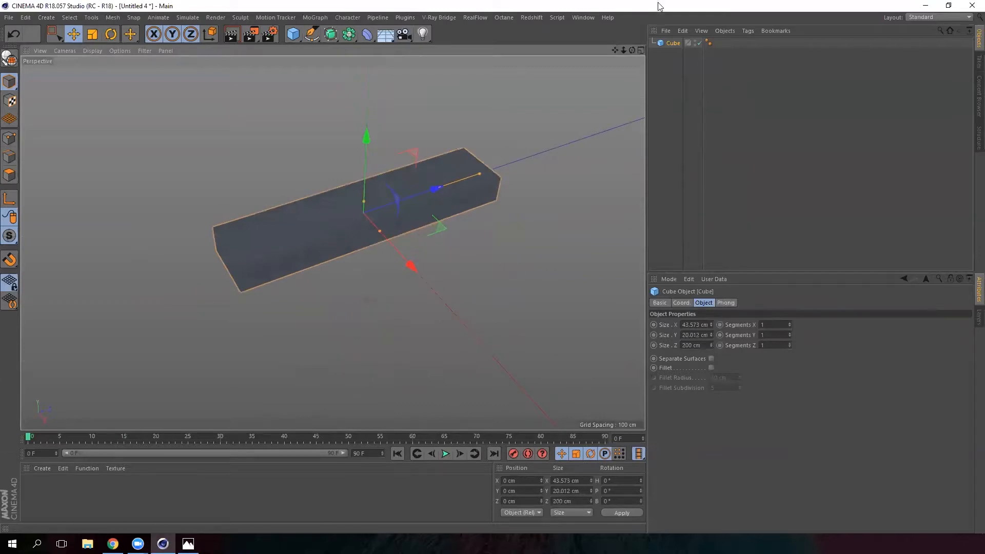
Round the cube's edges with a fillet radius of about 3 cm.
left_click(711, 368)
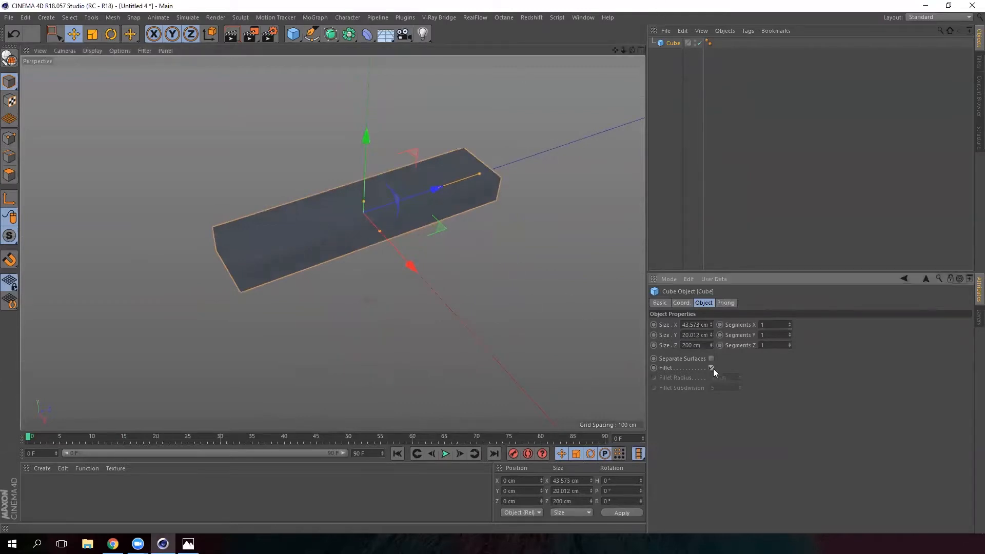
left_click_drag(406, 237, 277, 241, "alt")
left_click_drag(740, 377, 739, 382)
left_click_drag(333, 243, 422, 180, "alt")
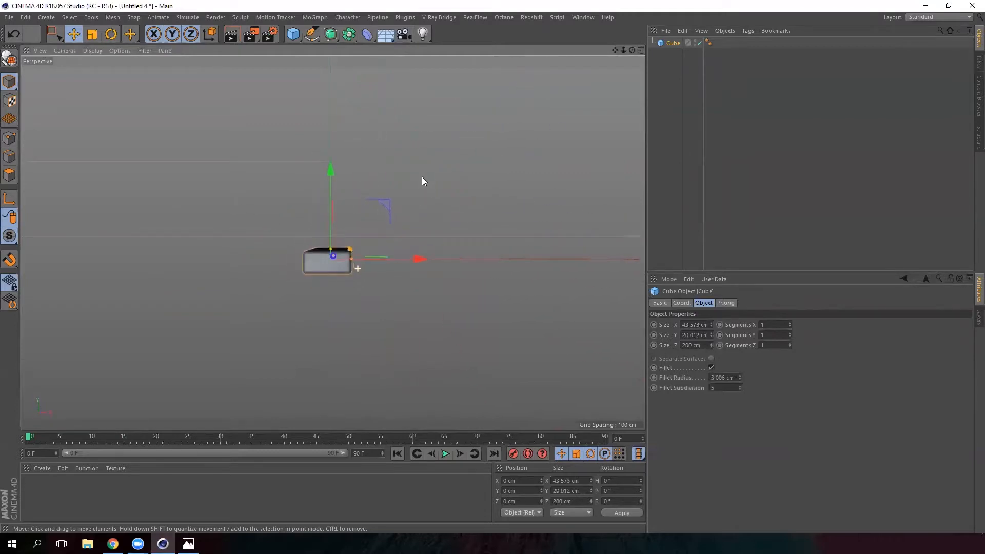
Add a rectangle spline 720 cm wide and 74 cm high, and turn on rounding for its corners.
left_click_drag(312, 34, 434, 123)
scroll(420, 137, "down", 4)
scroll(373, 157, "up", 2)
middle_click_drag(402, 118, 400, 151, "alt")
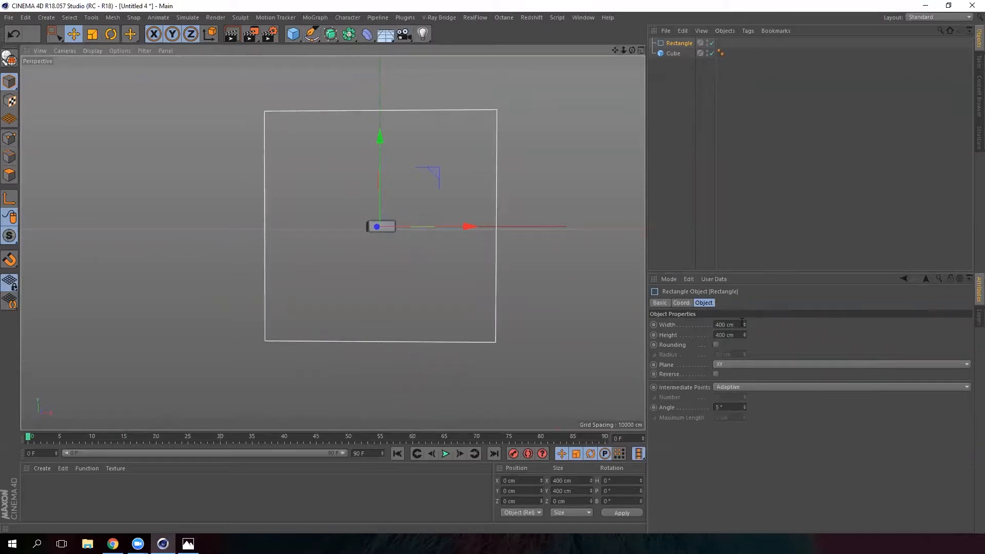
left_click_drag(744, 325, 736, 377)
left_click_drag(743, 336, 727, 505)
left_click_drag(500, 264, 466, 277, "alt")
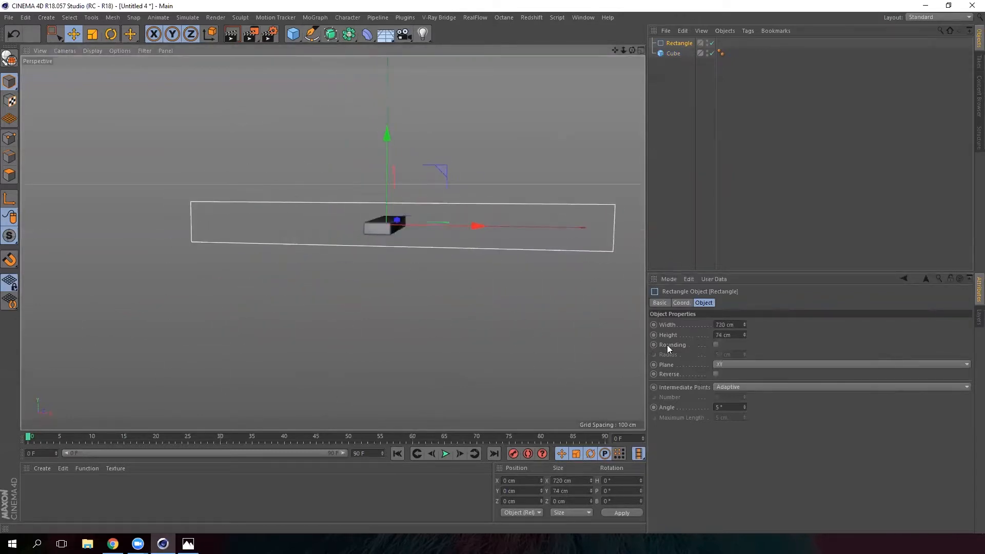
left_click(715, 344)
left_click_drag(276, 214, 451, 218, "alt")
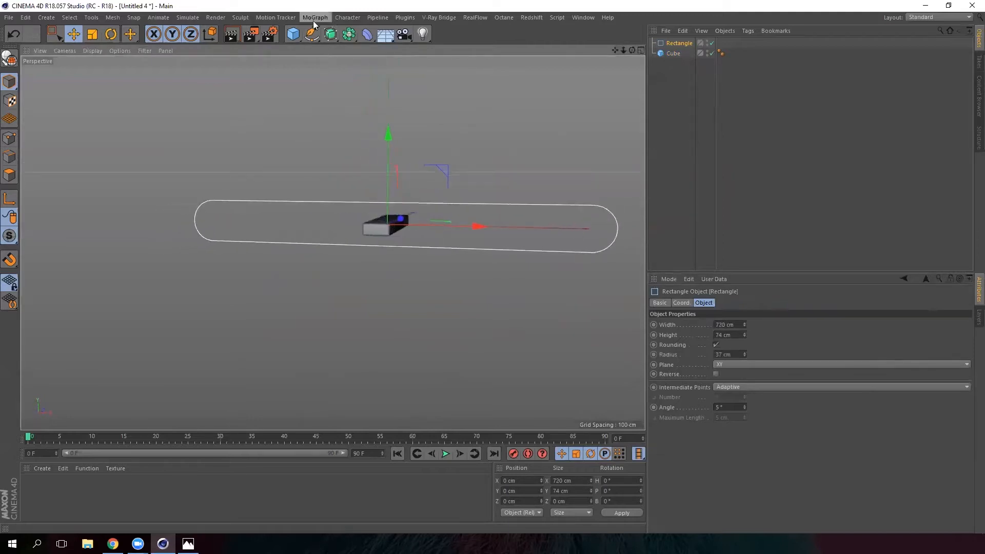
Add a MoGraph Cloner in Object mode and assign the rectangle spline as its target object.
left_click(332, 19)
left_click(334, 128)
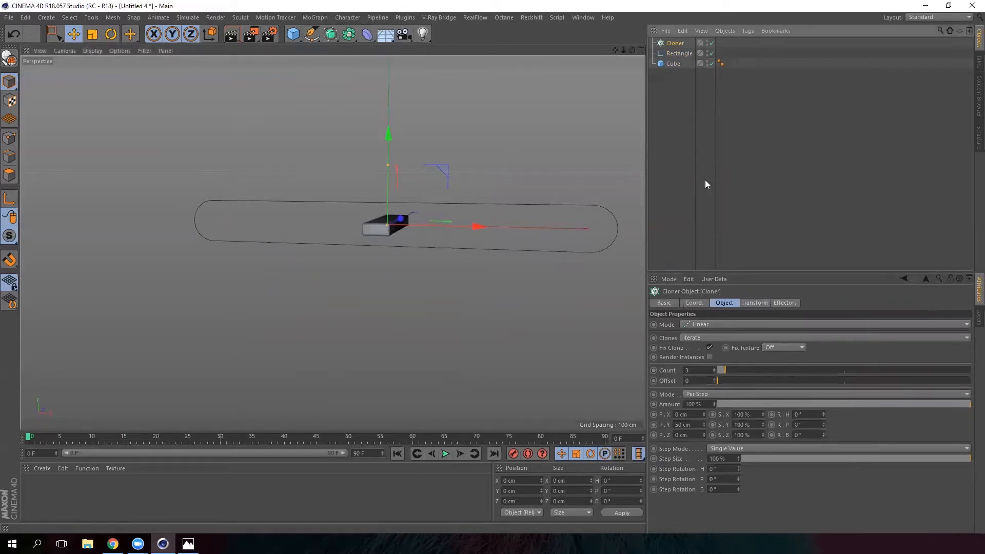
left_click(698, 322)
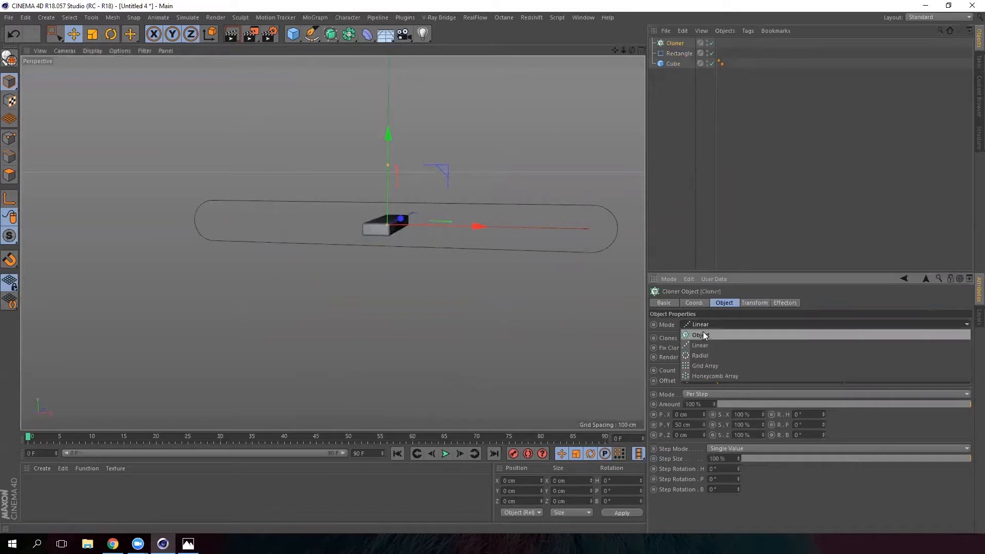
left_click(703, 331)
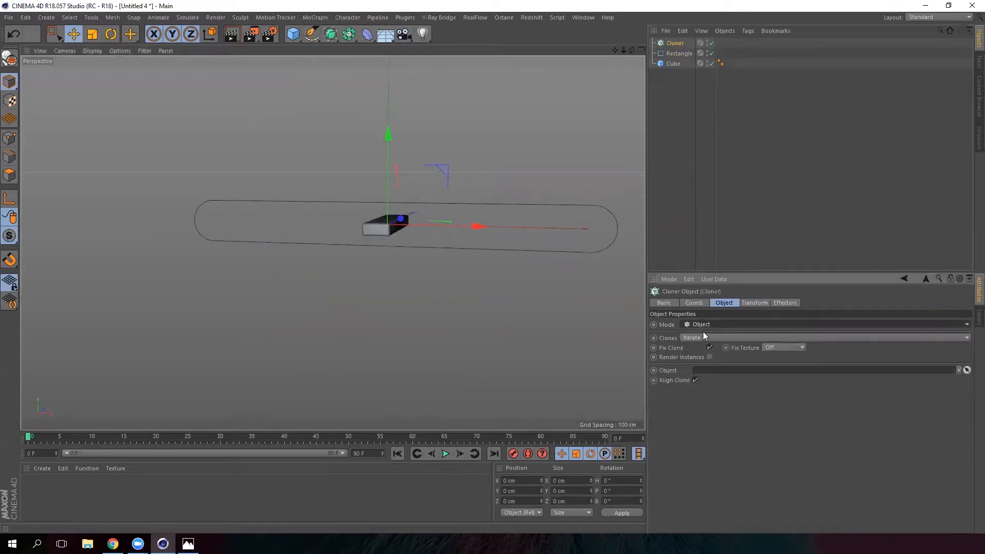
left_click(675, 53)
left_click_drag(484, 196, 388, 235, "alt")
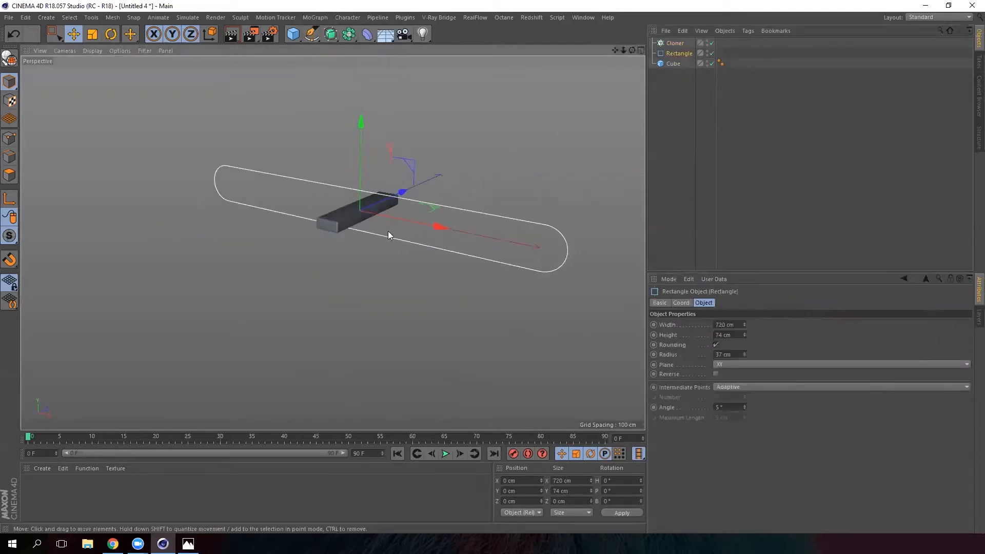
left_click(679, 44)
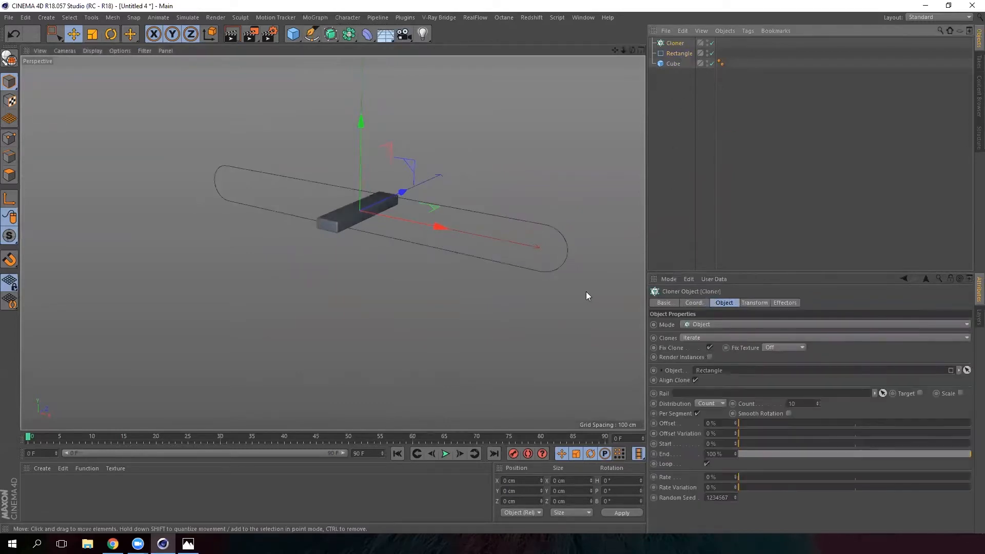
Make the cube a child of the Cloner so it is cloned along the rectangle.
left_click(671, 64)
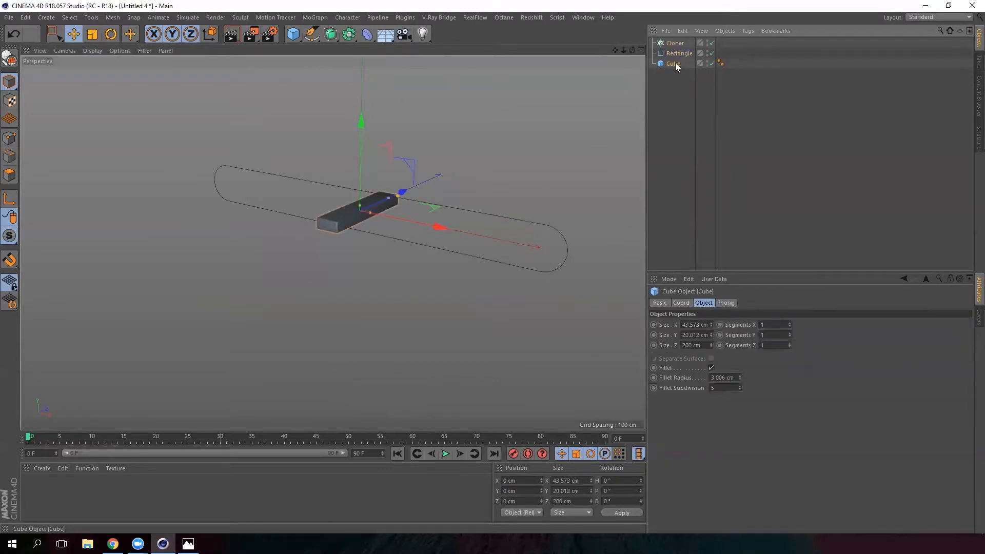
left_click_drag(677, 42, 678, 43)
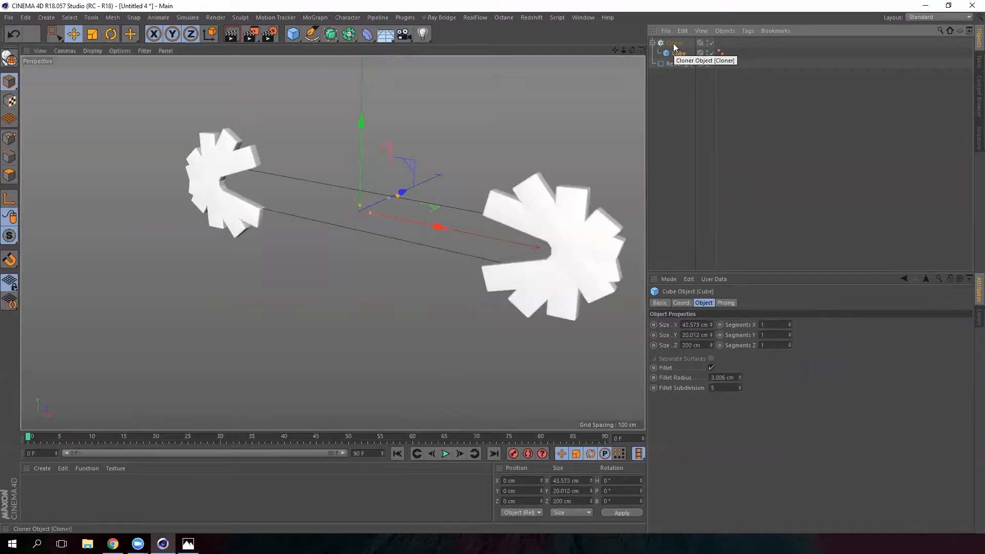
left_click_drag(476, 156, 410, 245, "alt")
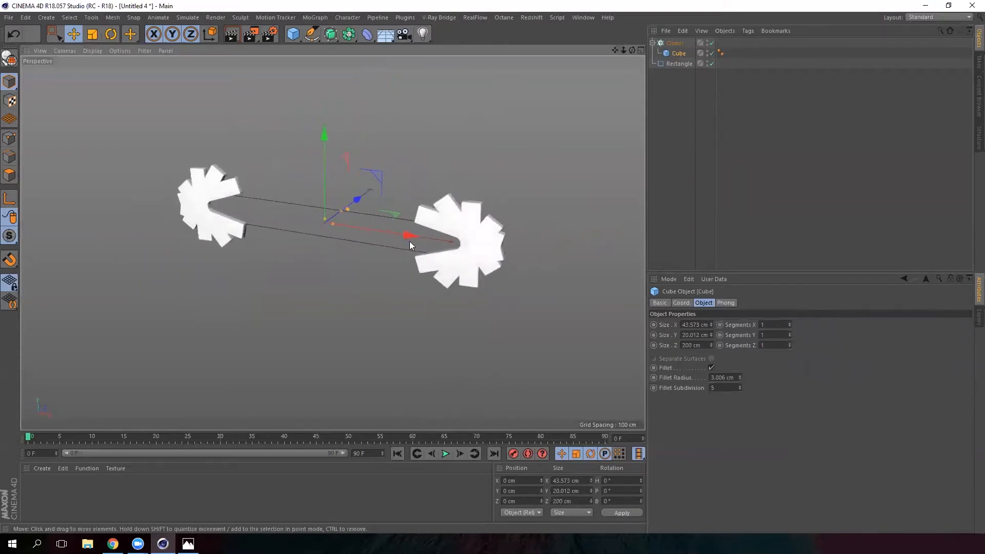
Set the Cloner's distribution along the rectangle to Step.
left_click(681, 43)
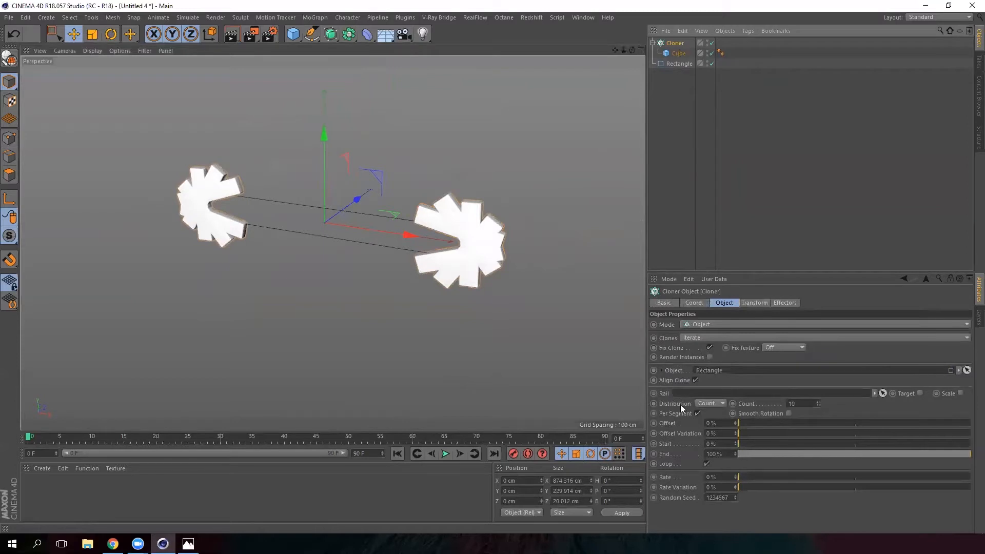
left_click(711, 404)
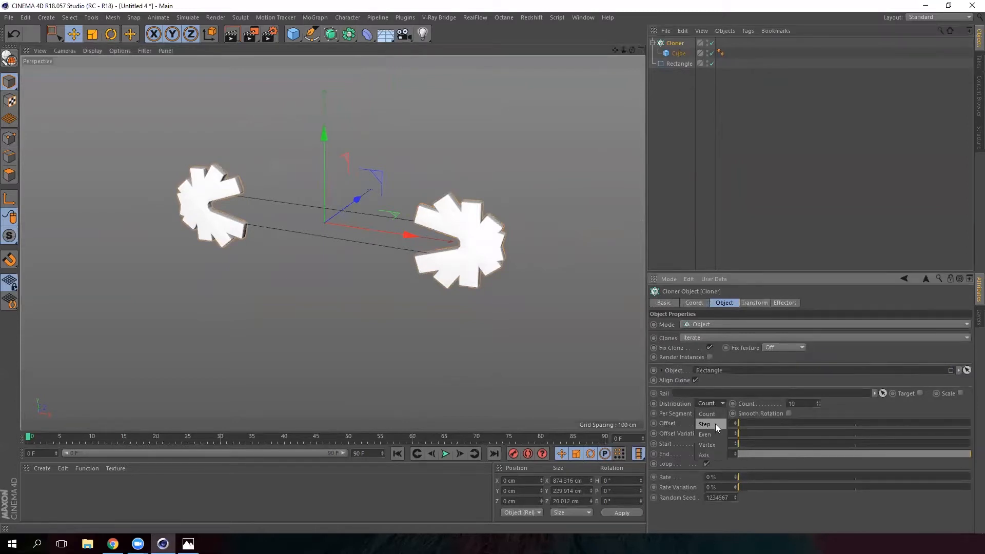
left_click(714, 424)
left_click_drag(401, 282, 437, 276, "alt")
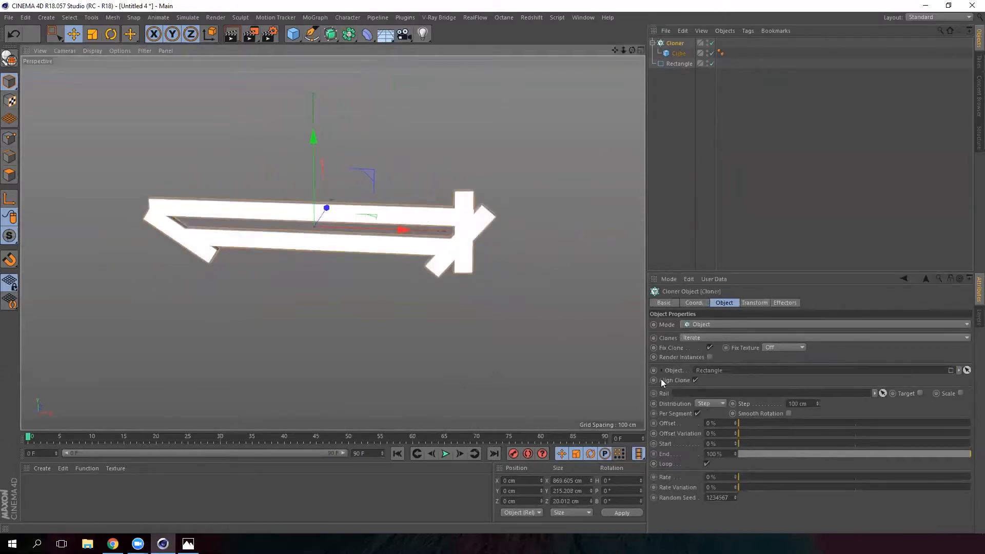
Turn off Align Clone on the Cloner, toggling it once more to compare the clone orientations.
left_click(696, 380)
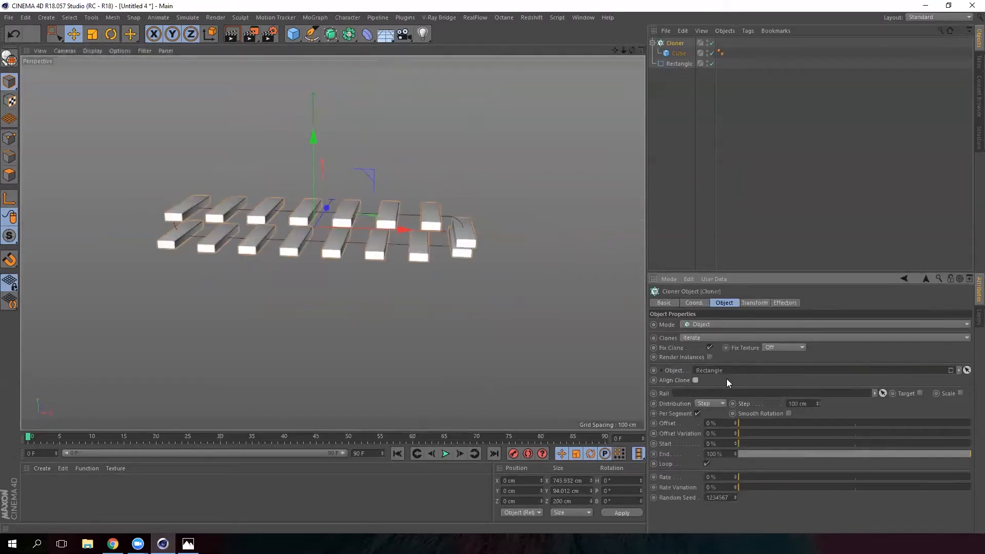
mouse_move(532, 373)
left_mouse_down("alt")
mouse_move(447, 314)
mouse_move(472, 307)
mouse_move(449, 238)
mouse_move(447, 251)
mouse_move(459, 252)
mouse_move(462, 234)
mouse_move(413, 297)
mouse_move(446, 308)
left_mouse_up("alt")
middle_click_drag(445, 287, 541, 264, "alt")
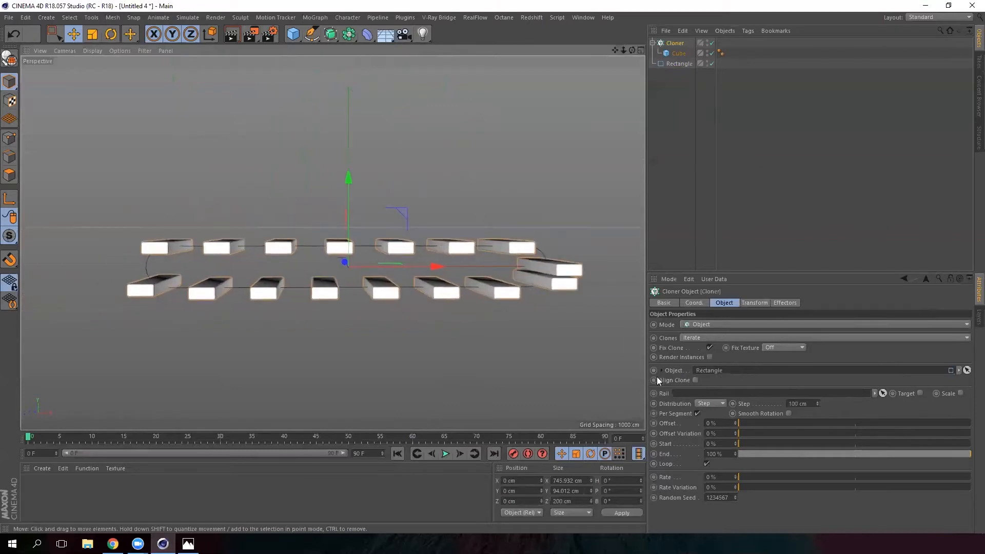
left_click(696, 379)
left_click(696, 379)
Keep the Cloner's Step distribution and set the step distance to 48 cm.
left_click(710, 403)
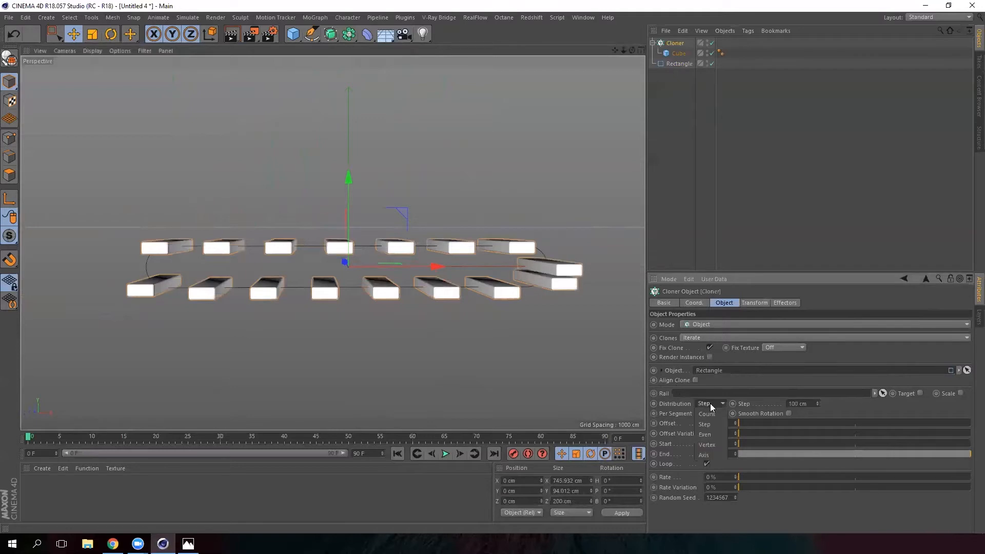
left_click(708, 424)
mouse_move(458, 272)
left_mouse_down("alt")
mouse_move(457, 284)
mouse_move(493, 265)
mouse_move(567, 265)
mouse_move(434, 267)
left_mouse_up("alt")
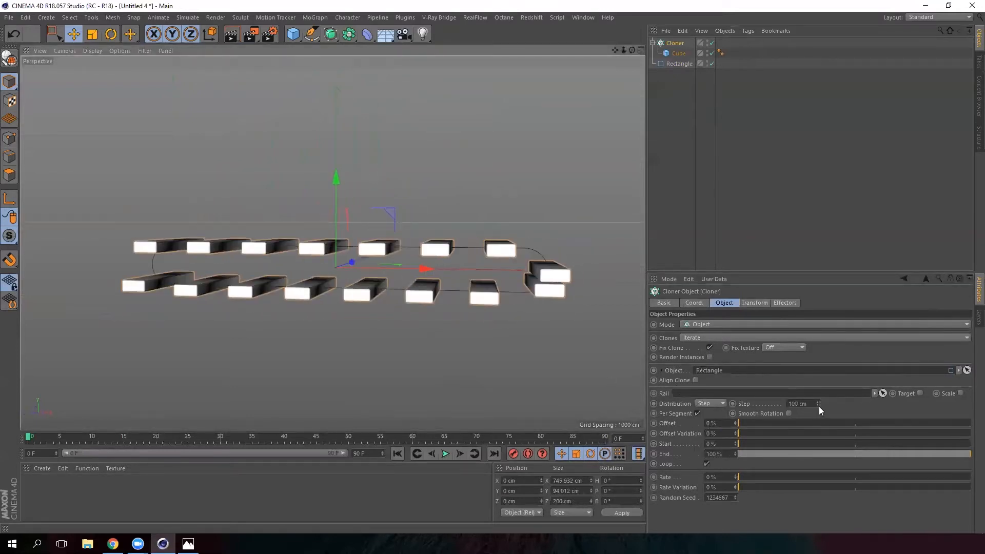
mouse_move(817, 403)
left_mouse_down()
mouse_move(819, 384)
mouse_move(816, 427)
left_mouse_up()
mouse_move(334, 309)
left_mouse_down("alt")
mouse_move(387, 328)
mouse_move(359, 371)
mouse_move(381, 322)
mouse_move(392, 211)
mouse_move(358, 273)
mouse_move(367, 260)
mouse_move(365, 287)
left_mouse_up("alt")
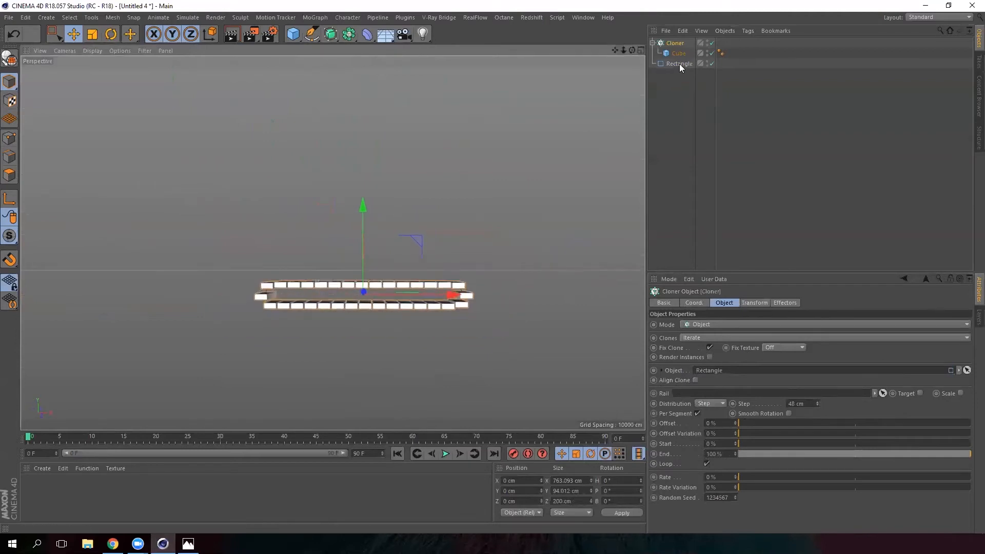
Lengthen the belt by setting the rectangle spline's width to 1604 cm.
left_click(679, 64)
left_click_drag(744, 322, 767, 27)
left_click_drag(743, 323, 744, 275)
mouse_move(432, 269)
left_mouse_down("alt")
mouse_move(332, 356)
mouse_move(367, 273)
mouse_move(681, 351)
left_mouse_up("alt")
left_click_drag(744, 322, 748, 195)
mouse_move(440, 273)
left_mouse_down("alt")
mouse_move(467, 272)
mouse_move(376, 274)
mouse_move(356, 302)
mouse_move(354, 252)
mouse_move(341, 243)
mouse_move(356, 263)
mouse_move(487, 302)
left_mouse_up("alt")
left_click_drag(745, 323, 745, 318)
left_click_drag(501, 292, 642, 98, "alt")
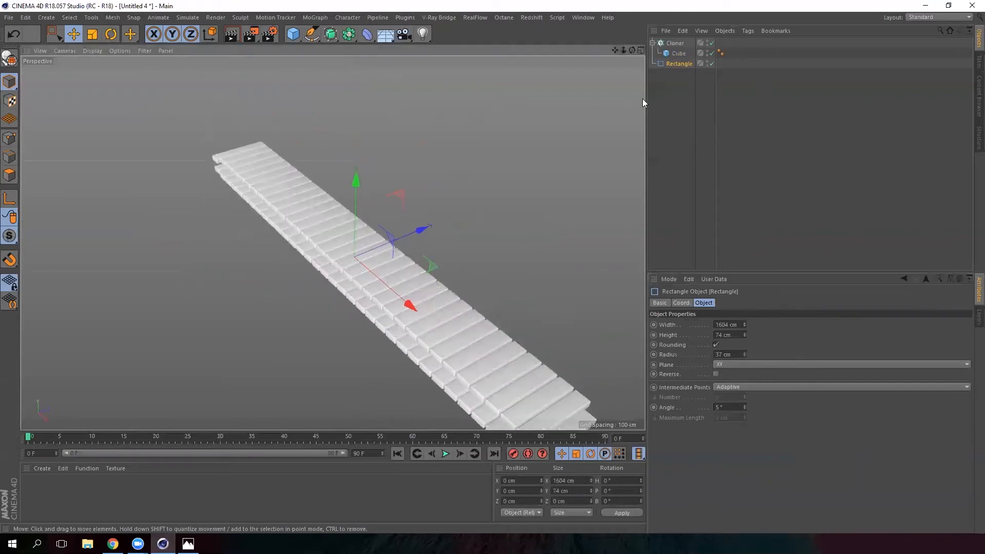
Set the Z size of the cloned cube to 155 cm.
left_click(679, 53)
left_click_drag(341, 275, 515, 280, "alt")
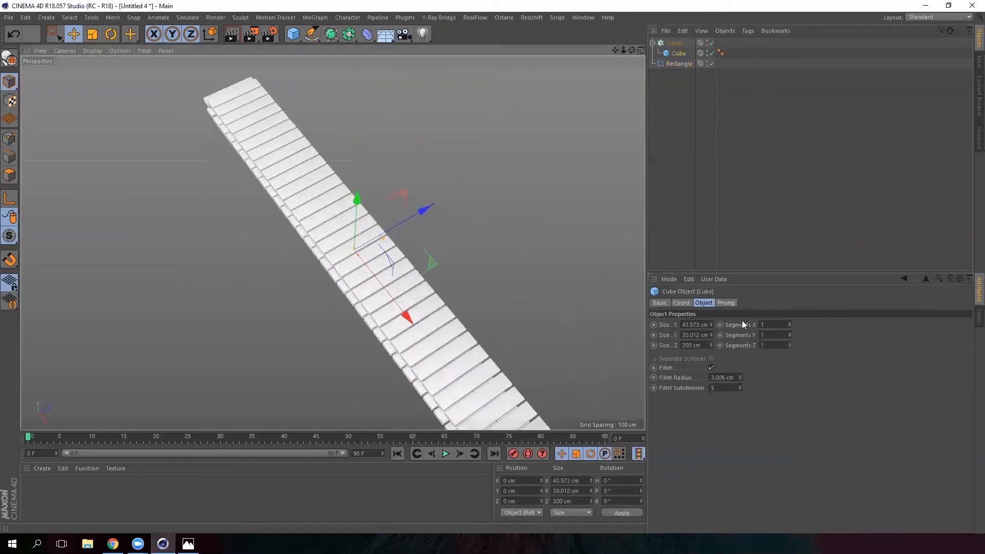
left_click_drag(710, 332, 704, 363)
key("ctrl+z")
middle_click_drag(431, 341, 395, 254, "alt")
left_click_drag(396, 254, 417, 259, "alt")
left_click_drag(712, 347, 711, 353)
left_click_drag(334, 257, 501, 341, "alt")
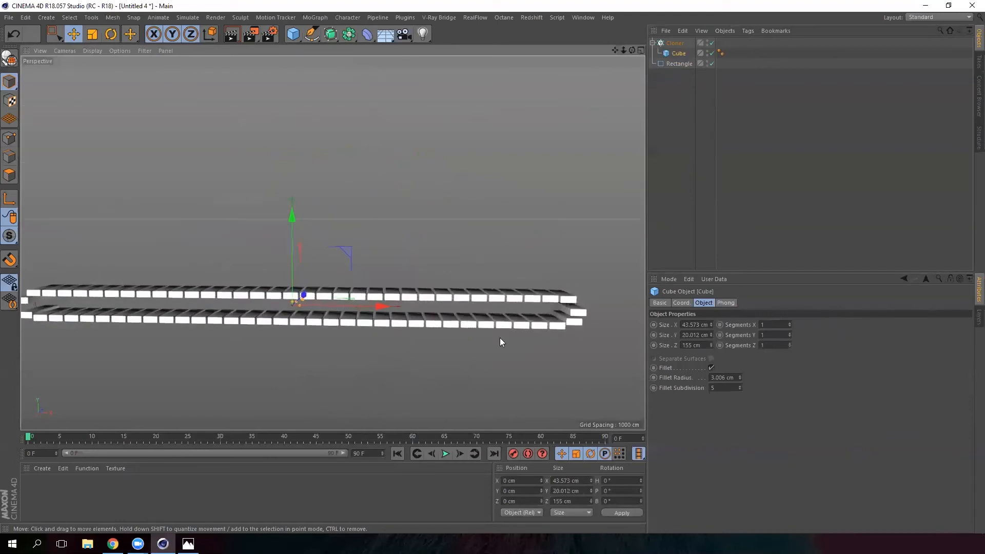
Set the rectangle spline's height to 46 cm to bring the two rows of slats closer together.
left_click(682, 64)
left_click_drag(746, 328, 739, 351)
left_click_drag(261, 331, 271, 353, "alt")
middle_click_drag(272, 352, 368, 361, "alt")
left_click_drag(414, 318, 373, 314, "alt")
scroll(380, 290, "up", 3)
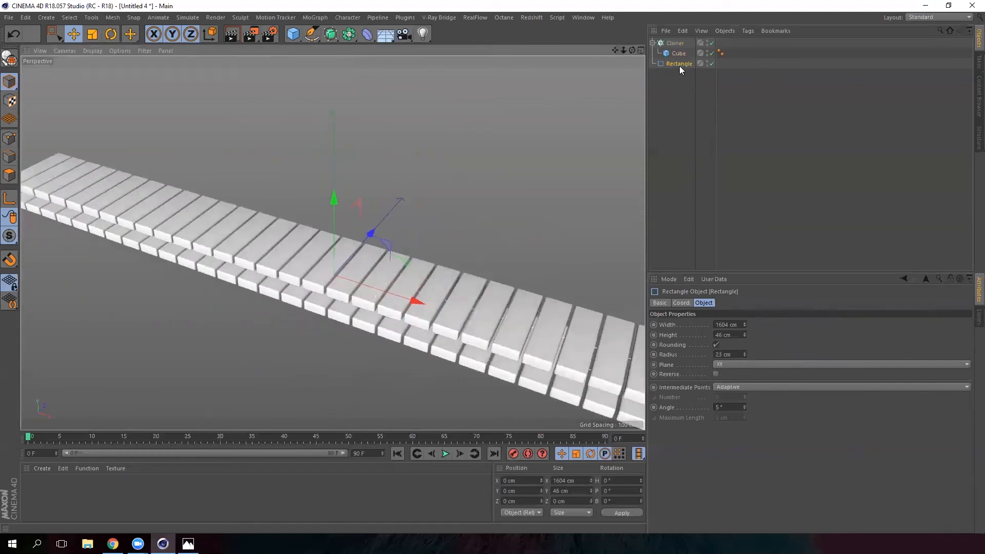
Try lowering the Cloner's End value, and undo the change.
left_click(659, 44)
left_click(652, 43)
mouse_move(393, 260)
left_mouse_down("alt")
mouse_move(350, 224)
mouse_move(372, 237)
mouse_move(419, 222)
mouse_move(331, 299)
mouse_move(300, 290)
left_mouse_up("alt")
left_click_drag(970, 458, 938, 455)
key("ctrl+z")
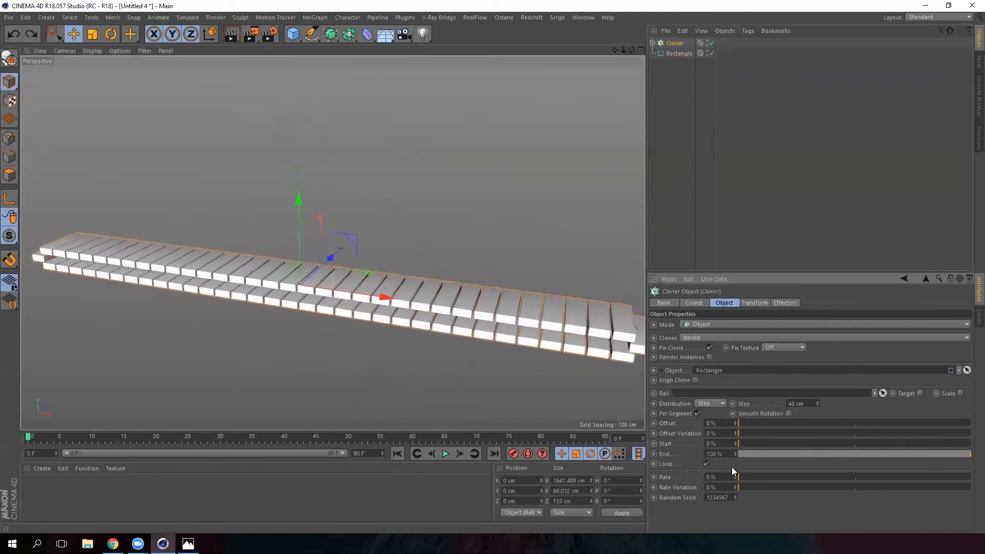
Try shifting the clones along the rectangle with an Offset of 47%, and reset the Offset to 0%.
left_click_drag(735, 423, 740, 407)
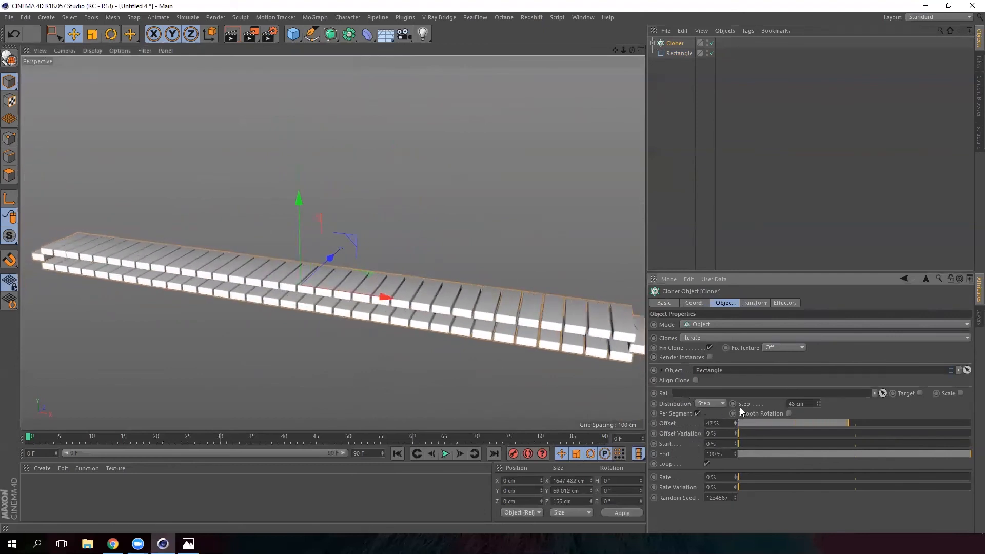
right_click(735, 422)
left_click_drag(364, 263, 380, 336, "alt")
scroll(330, 292, "down", 3)
scroll(298, 280, "up", 4)
scroll(380, 336, "down", 2)
left_click_drag(379, 296, 357, 269, "alt")
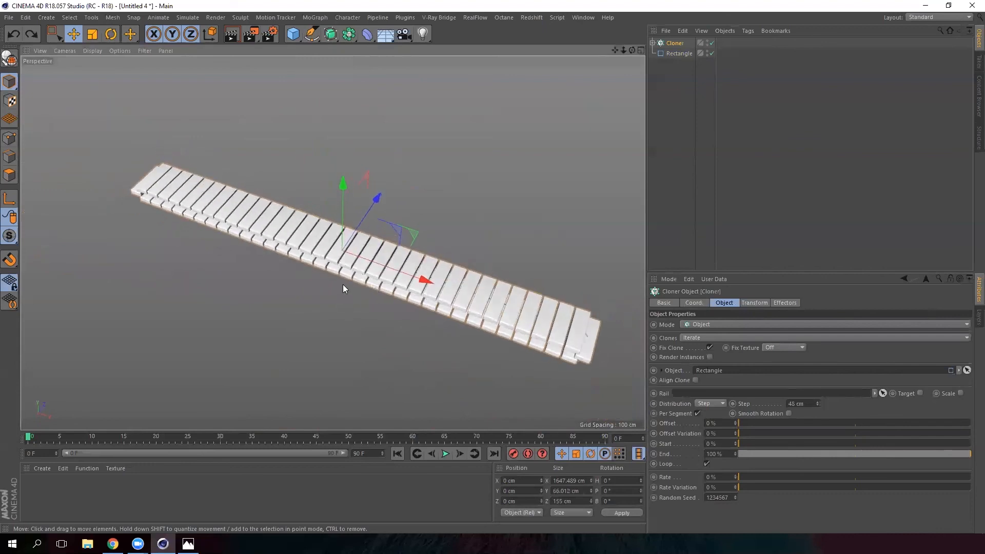